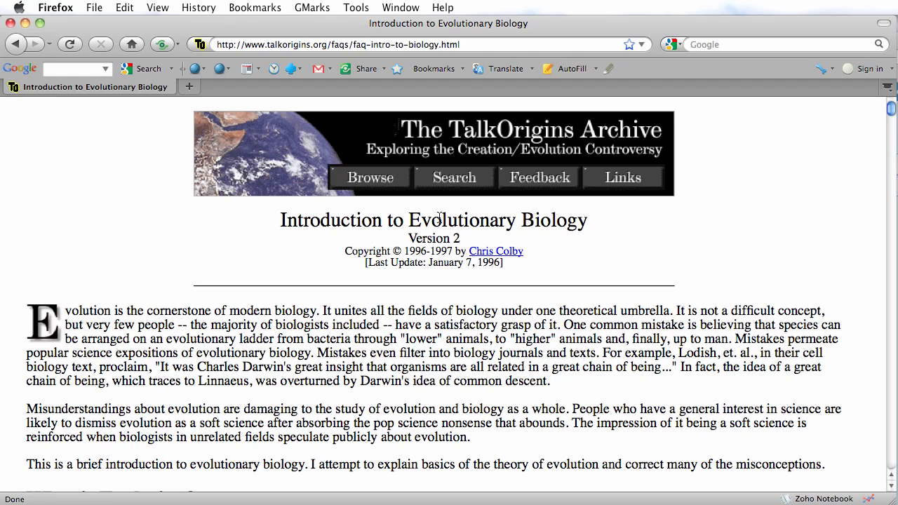
pyautogui.click(463, 69)
pyautogui.click(769, 165)
# - Check the browser's add-ons manager for recommended add-ons and the installed Shareaholic and Zoho Notebook Helper extensions
pyautogui.click(356, 8)
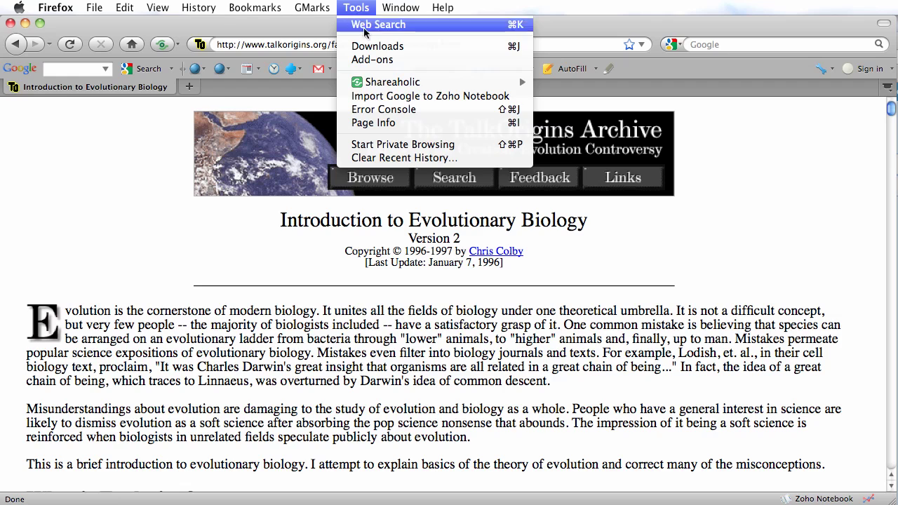
pyautogui.click(372, 61)
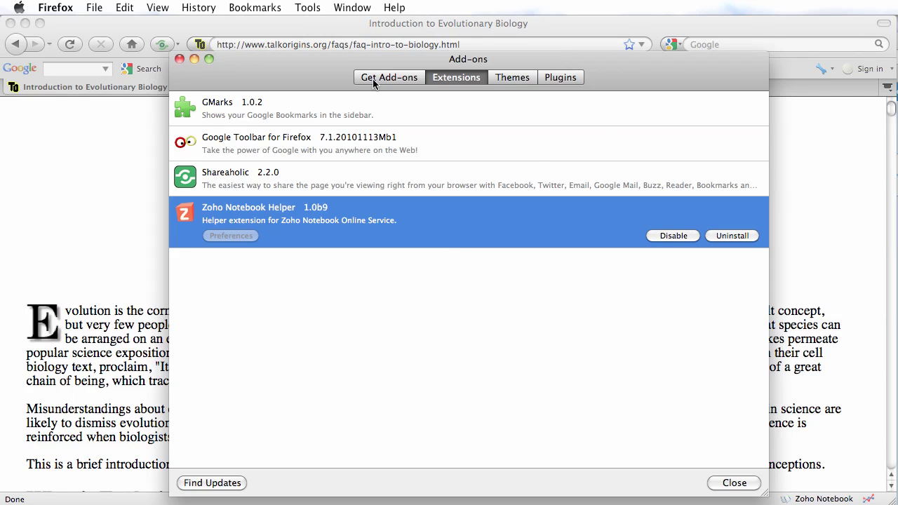
pyautogui.click(382, 78)
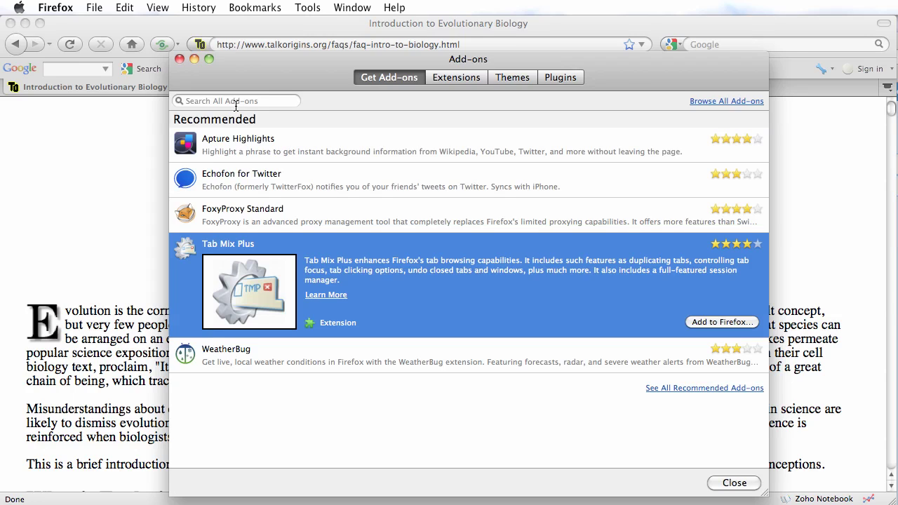
pyautogui.click(461, 79)
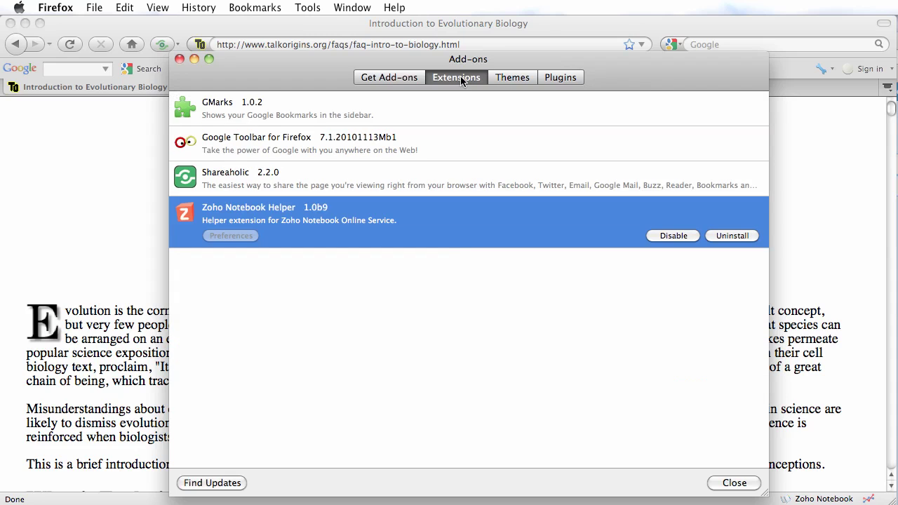
pyautogui.click(369, 173)
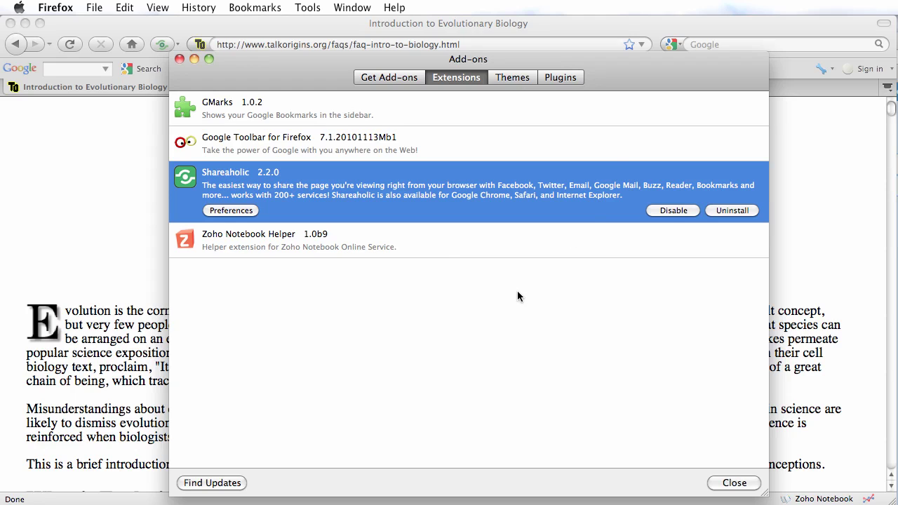
pyautogui.click(437, 253)
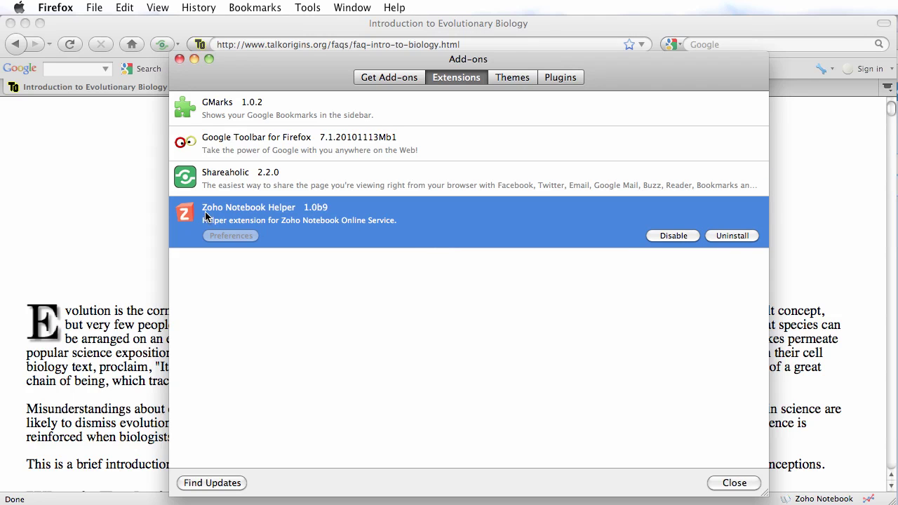
pyautogui.click(179, 59)
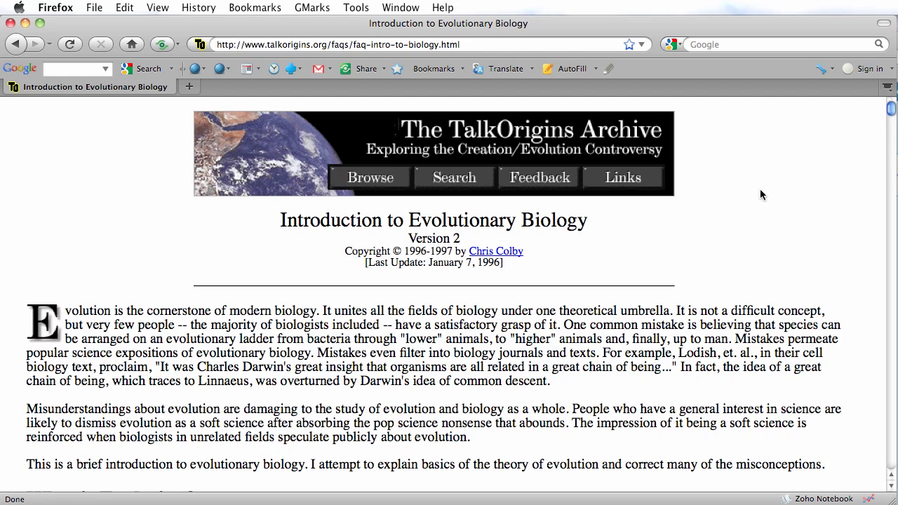
# - Select the heading "The Fate of Mutant Alleles" and the full paragraph beneath it in the article
pyautogui.scroll(-10, 760, 189)
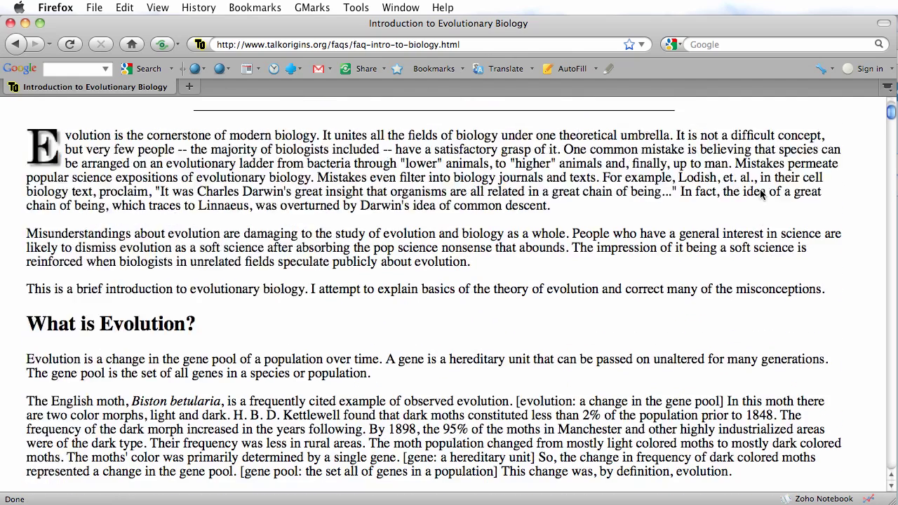
pyautogui.scroll(-15, 762, 195)
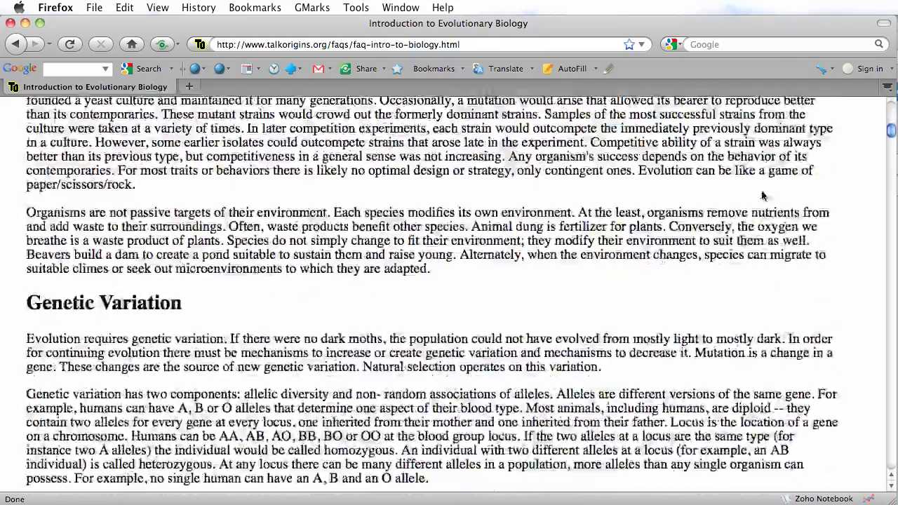
pyautogui.scroll(-15, 763, 195)
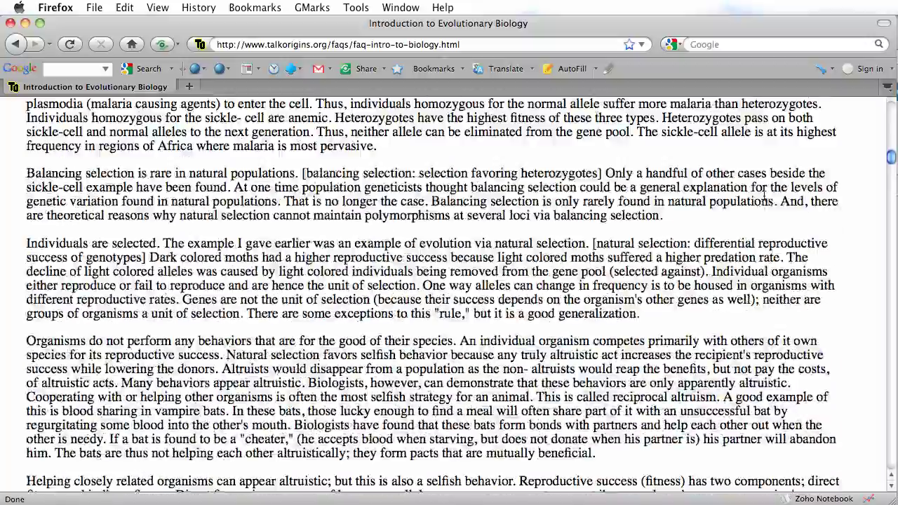
pyautogui.scroll(-15, 763, 197)
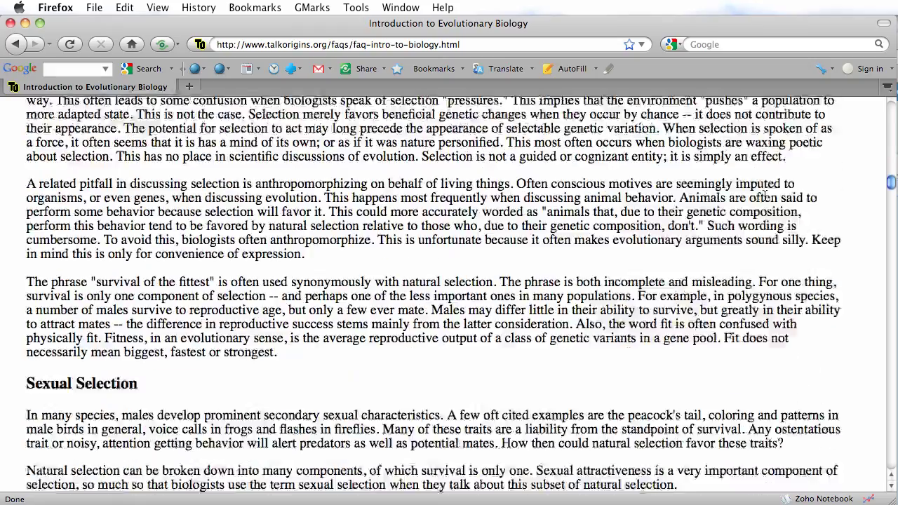
pyautogui.scroll(-15, 765, 197)
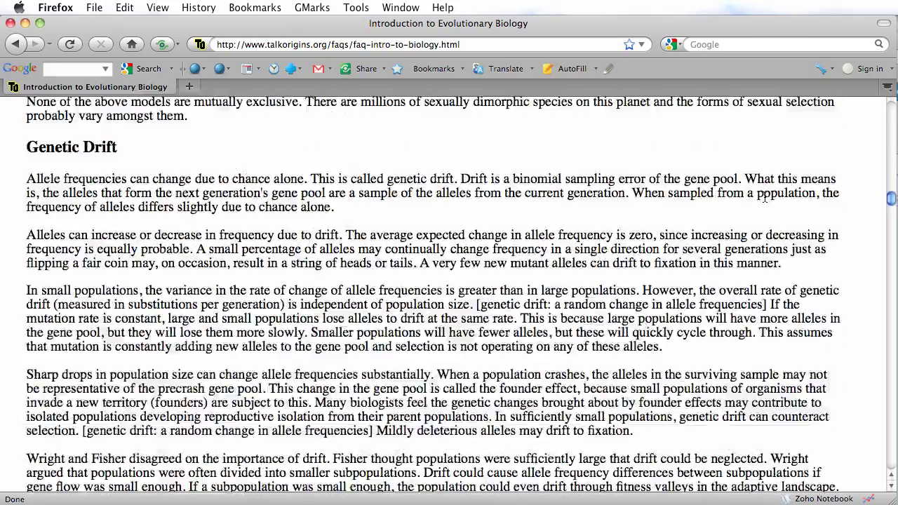
pyautogui.scroll(-10, 764, 199)
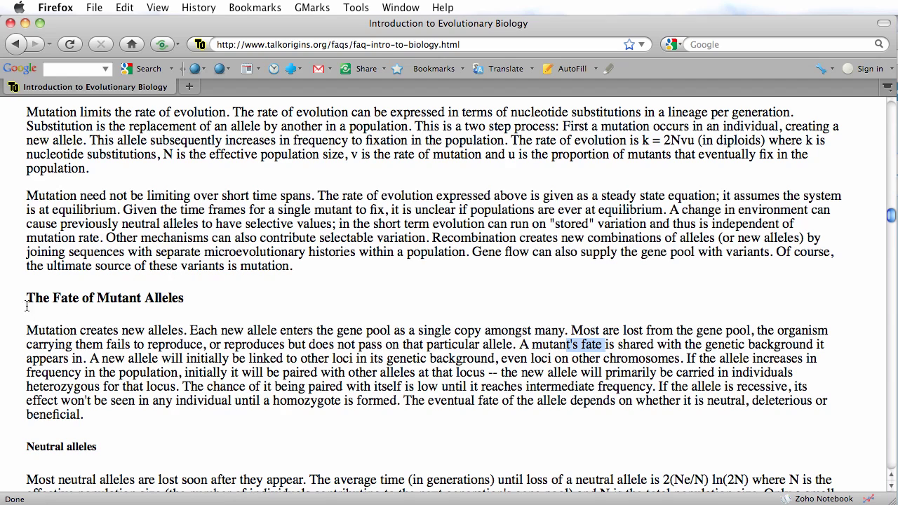
pyautogui.moveTo(27, 299); pyautogui.dragTo(89, 415)
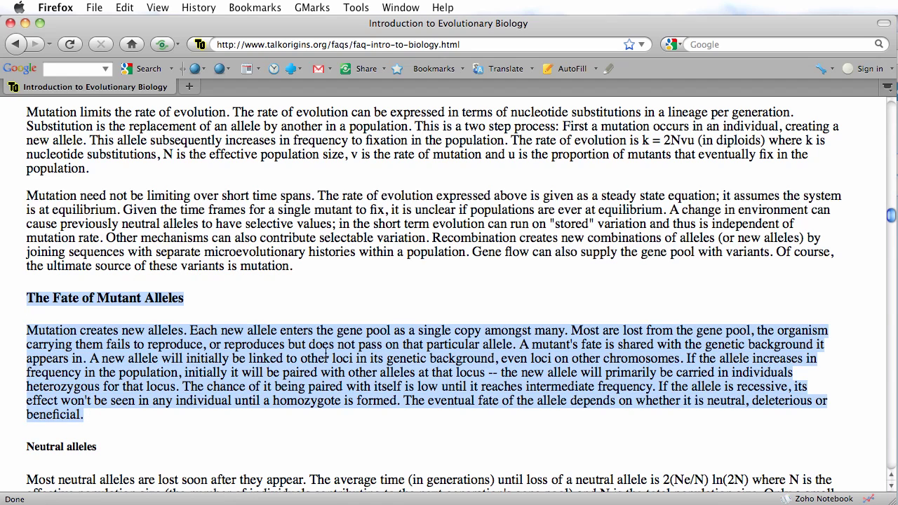
# - Add Google Notebook to Shareaholic's selected sharing services
pyautogui.rightClick(380, 366)
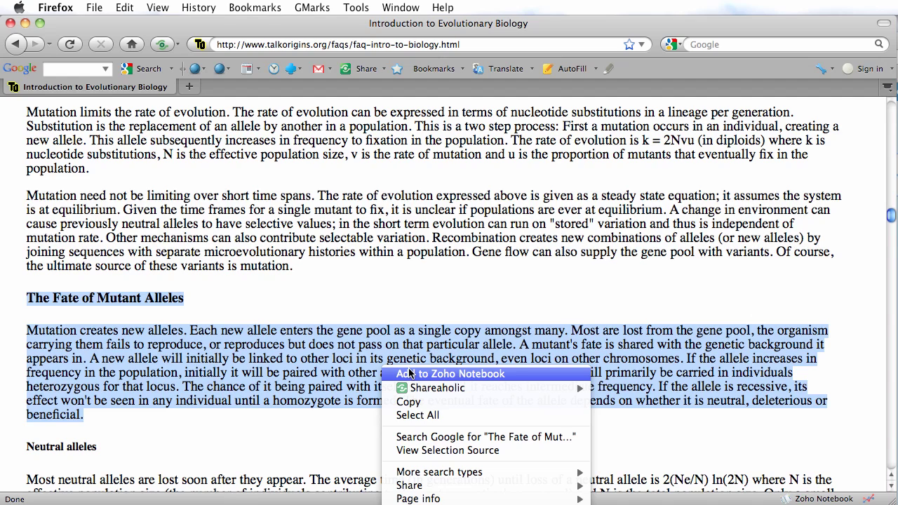
pyautogui.moveTo(433, 393)
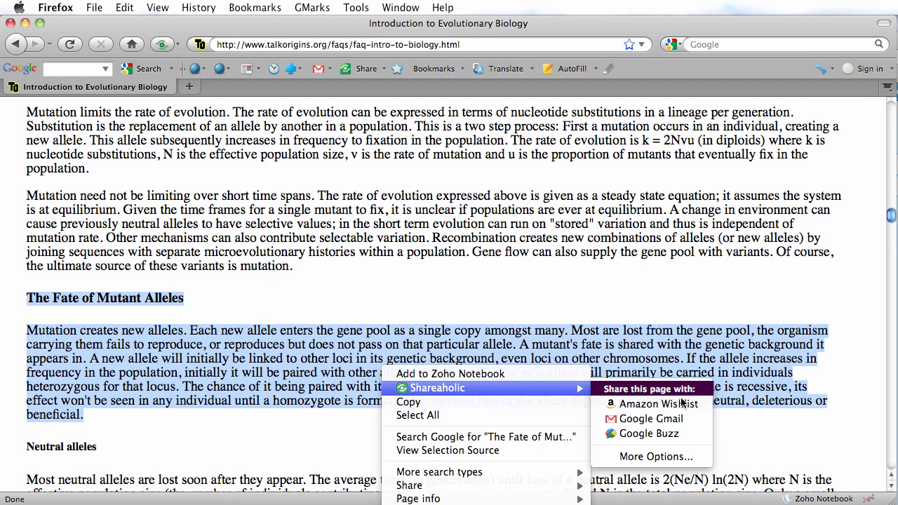
pyautogui.click(673, 461)
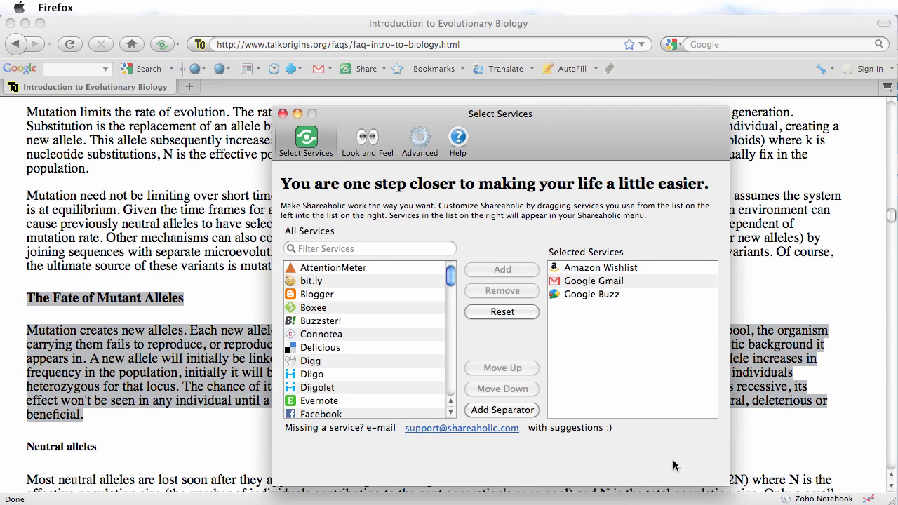
pyautogui.moveTo(452, 284); pyautogui.dragTo(453, 300)
pyautogui.click(371, 376)
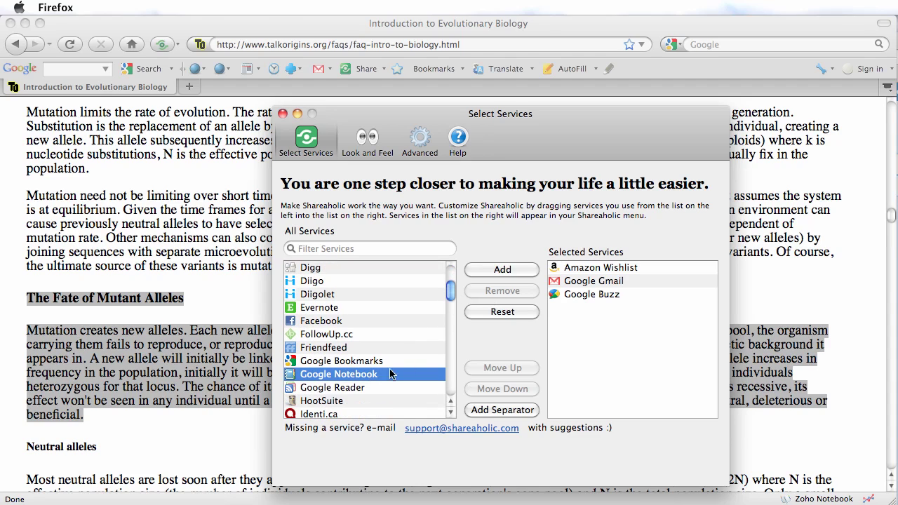
pyautogui.click(502, 272)
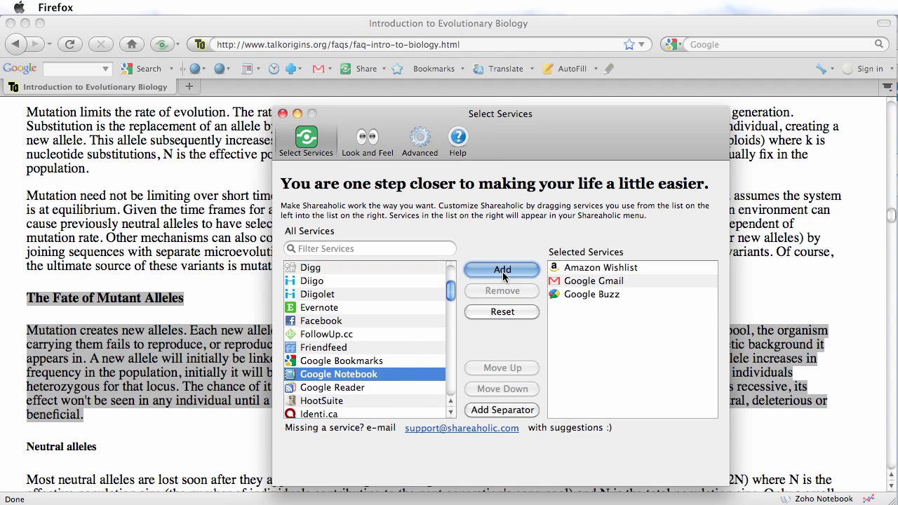
pyautogui.click(282, 114)
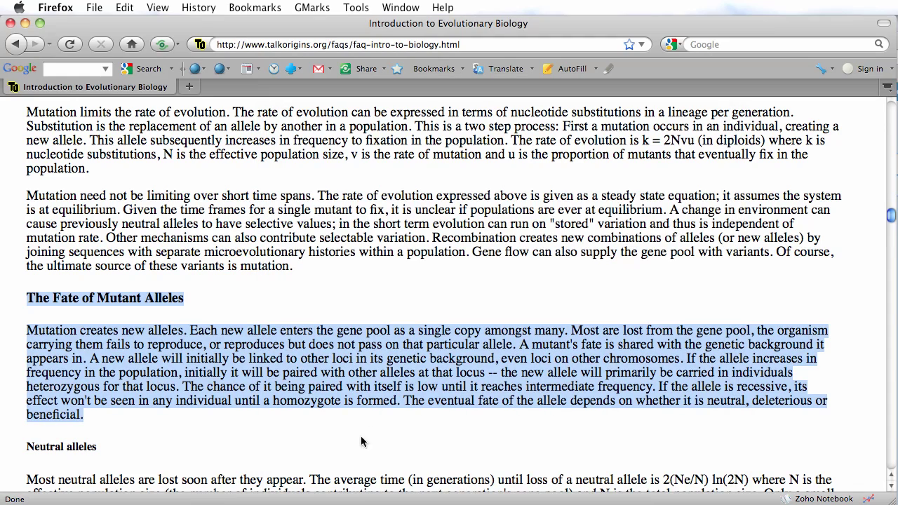
# - Share the selected passage to Google Notebook through Shareaholic, signing in with the Google account's username and password
pyautogui.rightClick(389, 366)
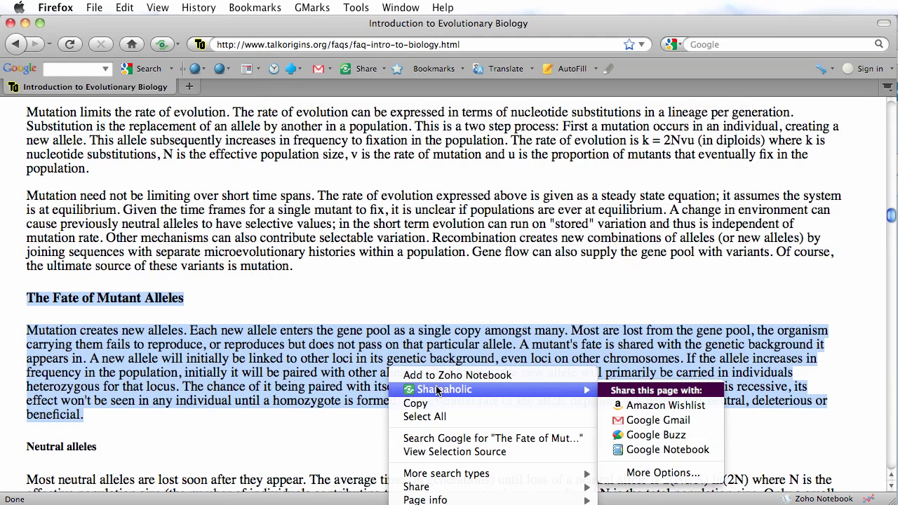
pyautogui.click(687, 450)
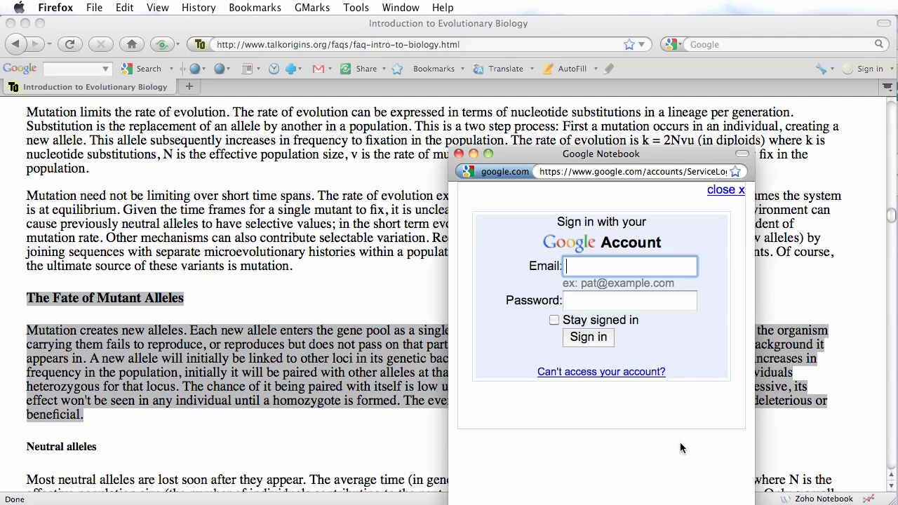
pyautogui.write('g')
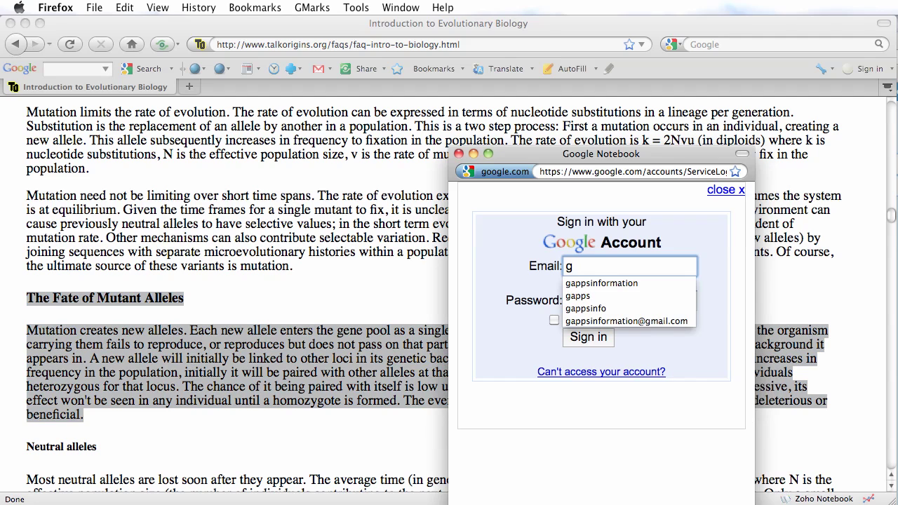
pyautogui.click(634, 284)
pyautogui.click(626, 294)
pyautogui.write('****')
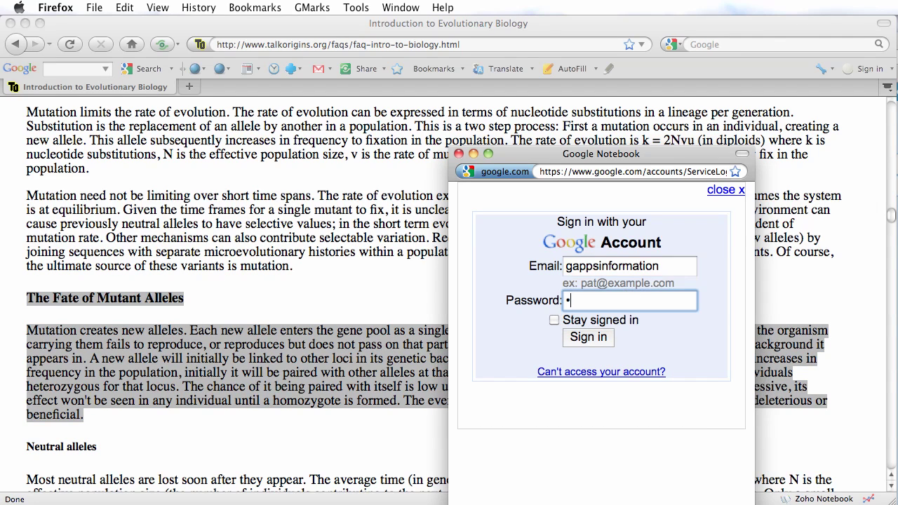
pyautogui.write('****')
pyautogui.press('Return')
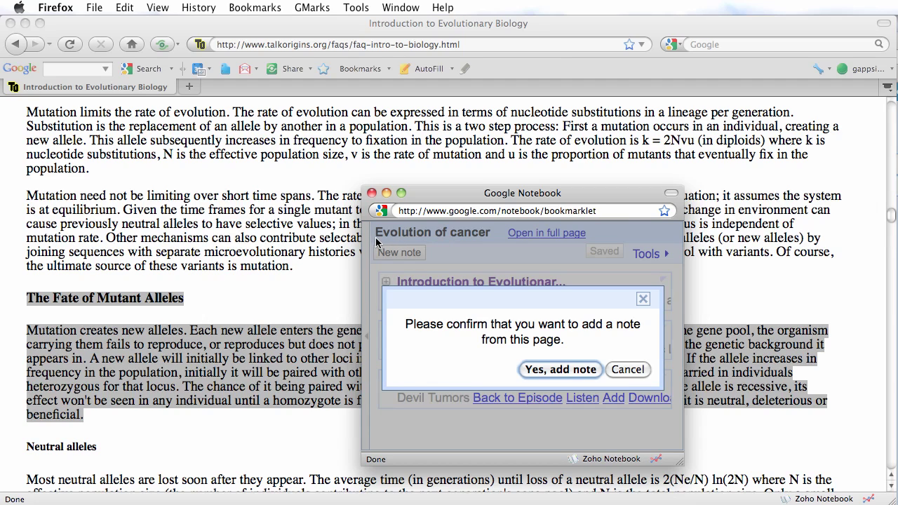
# - Confirm adding the passage as a note in the Evolution of cancer notebook and open that notebook in full page
pyautogui.click(573, 371)
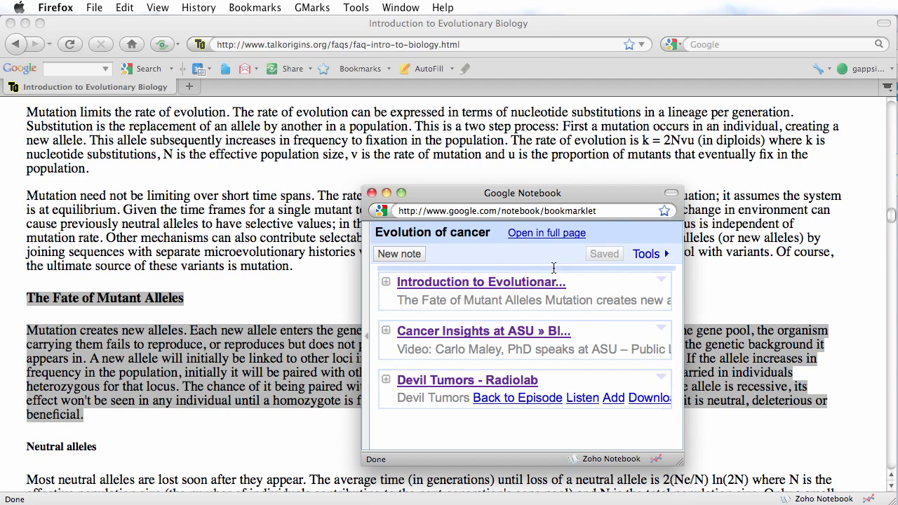
pyautogui.click(541, 233)
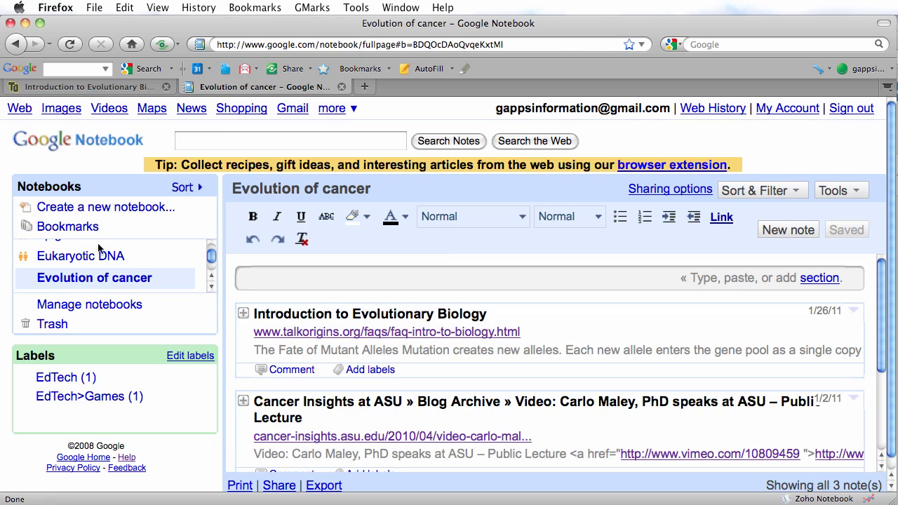
# - Look through the list of notebooks, and expand the Introduction to Evolutionary Biology note to read its clipped text before collapsing it
pyautogui.moveTo(211, 257)
pyautogui.mouseDown()
pyautogui.moveTo(215, 267)
pyautogui.moveTo(213, 248)
pyautogui.mouseUp()
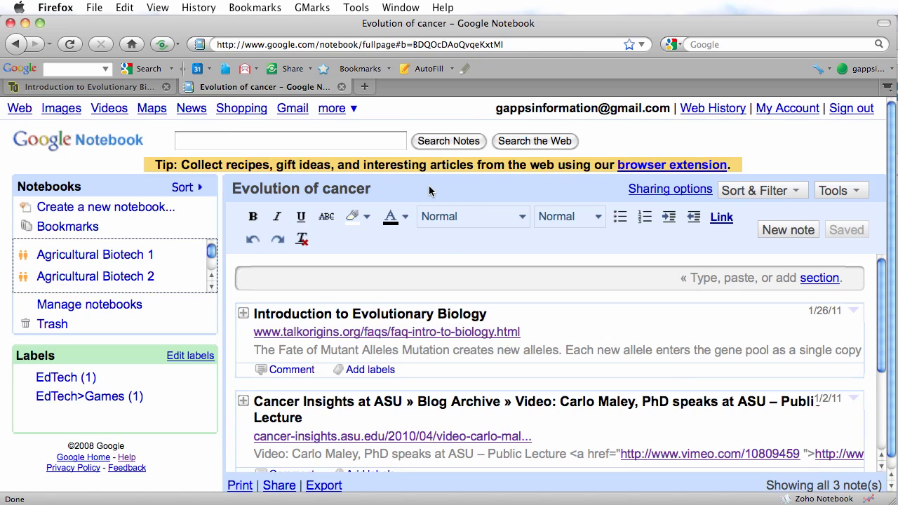
pyautogui.click(243, 347)
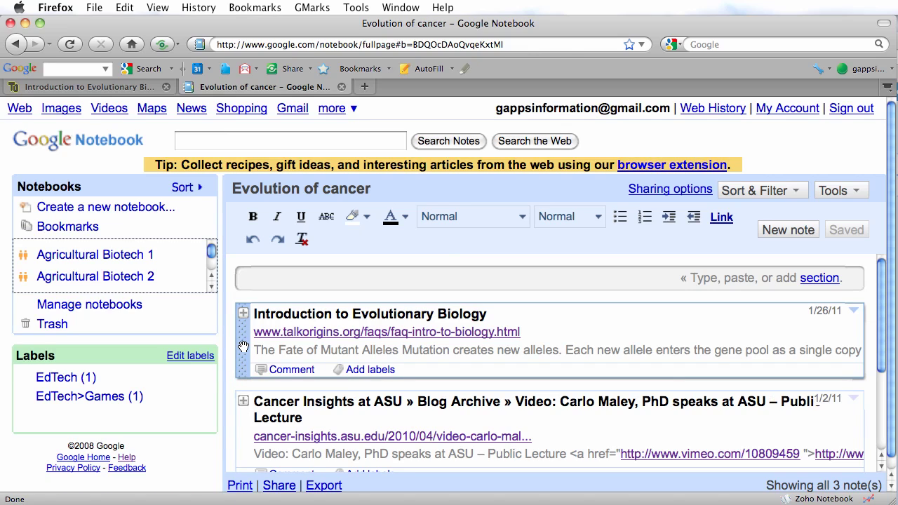
pyautogui.moveTo(244, 347)
pyautogui.mouseDown()
pyautogui.moveTo(187, 305)
pyautogui.moveTo(148, 308)
pyautogui.moveTo(248, 309)
pyautogui.moveTo(244, 335)
pyautogui.mouseUp()
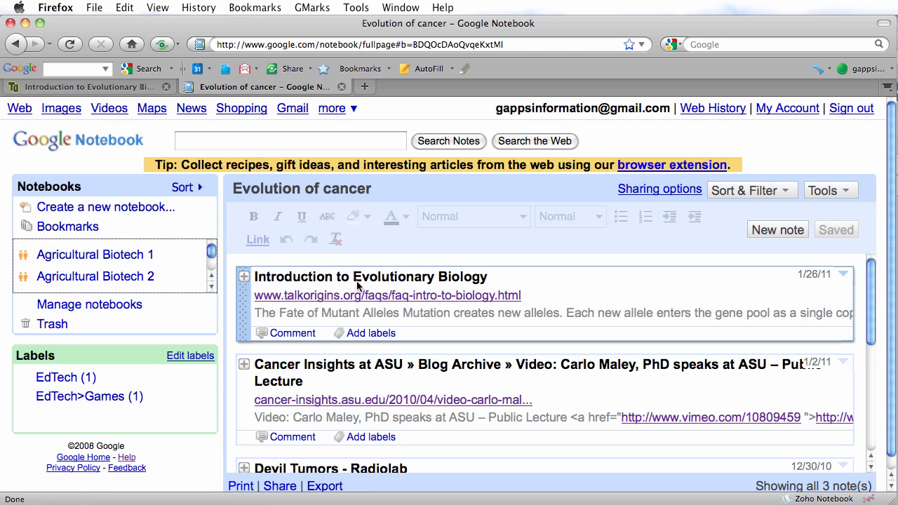
pyautogui.click(245, 279)
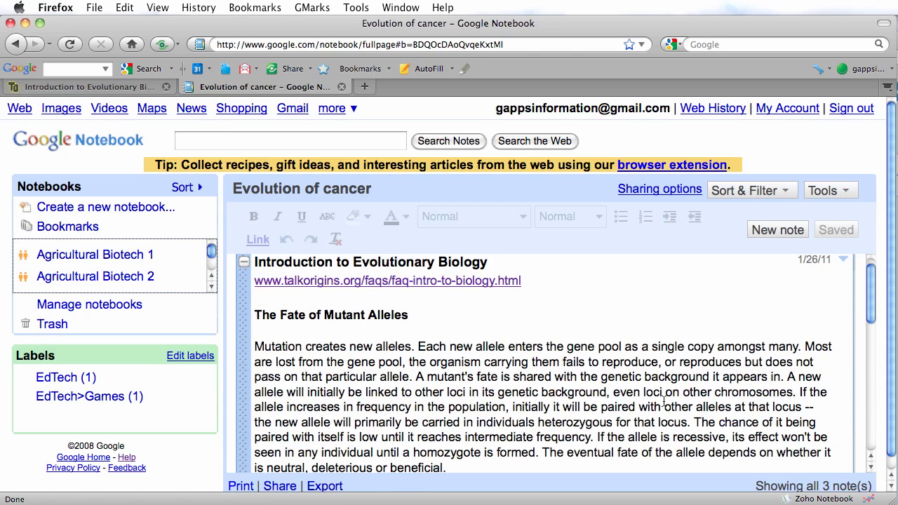
pyautogui.moveTo(870, 313); pyautogui.dragTo(868, 281)
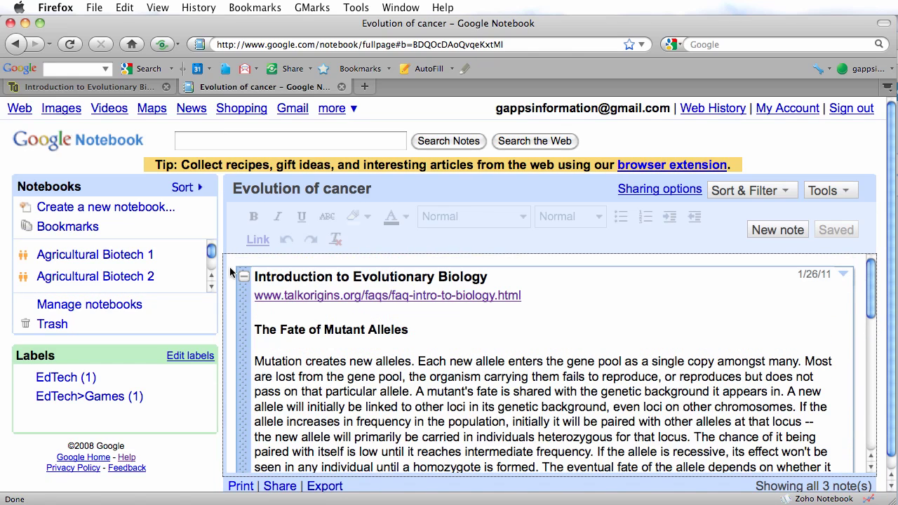
pyautogui.click(244, 277)
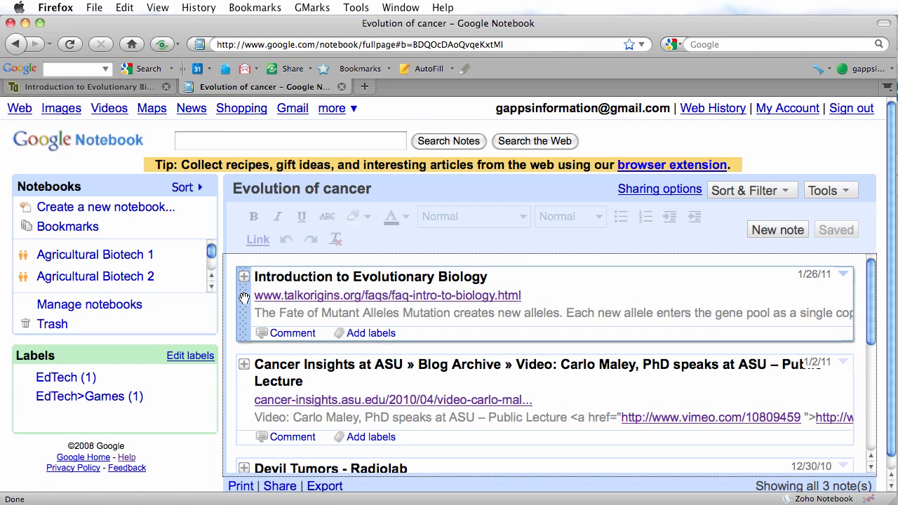
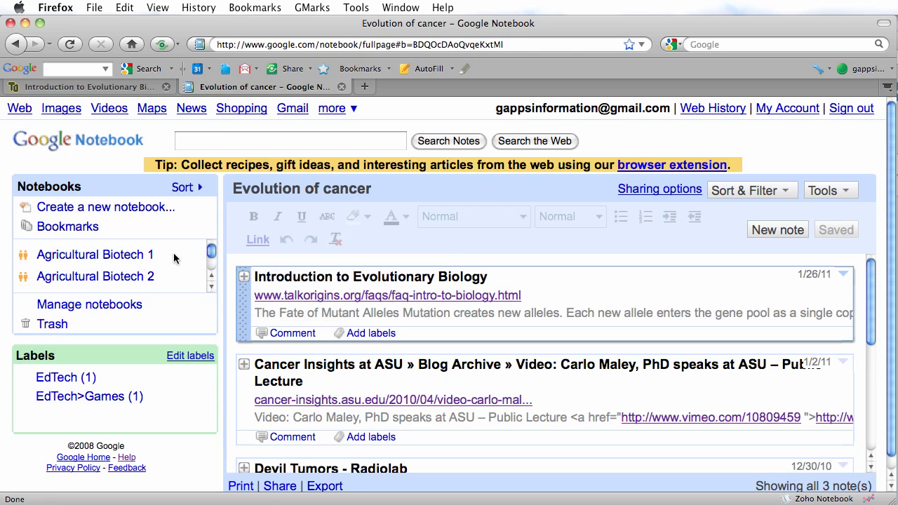
pyautogui.moveTo(211, 250)
pyautogui.mouseDown()
pyautogui.moveTo(210, 266)
pyautogui.moveTo(209, 254)
pyautogui.mouseUp()
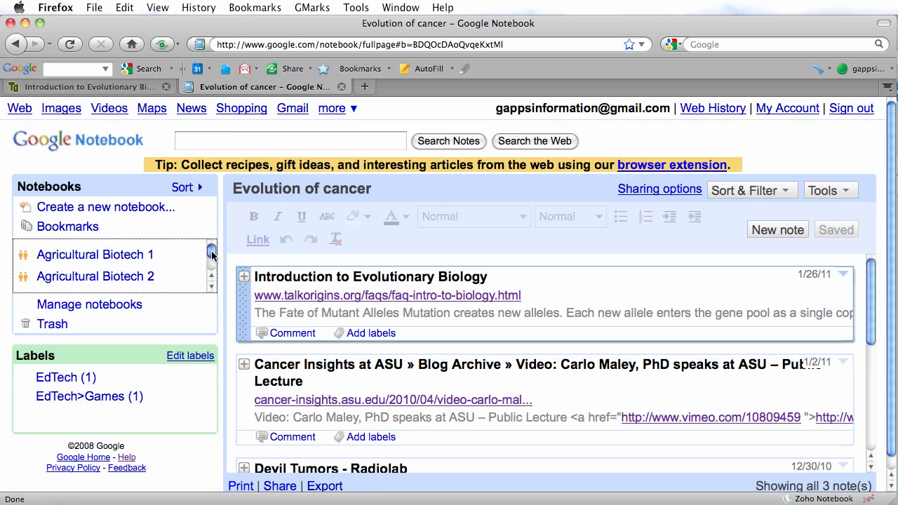
# - Find the Biomimicry notebook in the list of notebooks and open it to view its sections
pyautogui.click(212, 290)
pyautogui.click(212, 290)
pyautogui.click(211, 290)
pyautogui.click(212, 289)
pyautogui.click(72, 274)
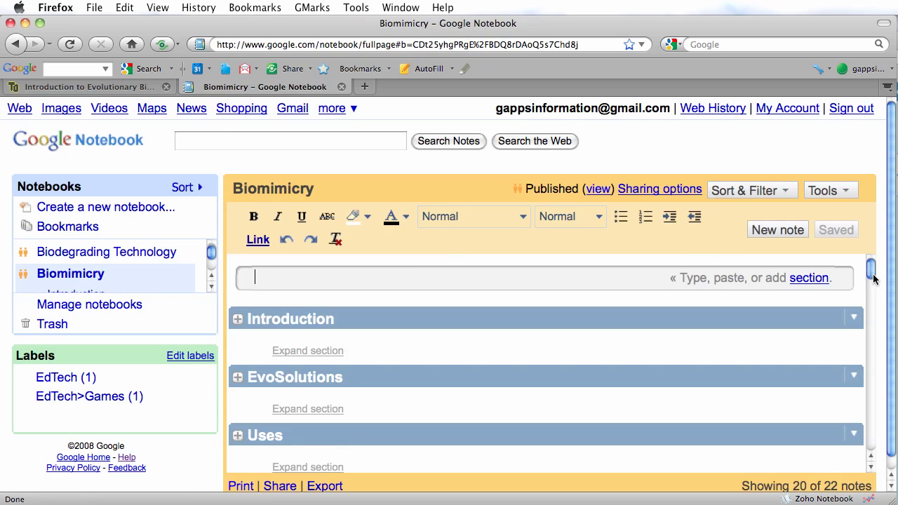
pyautogui.moveTo(892, 284); pyautogui.dragTo(893, 306)
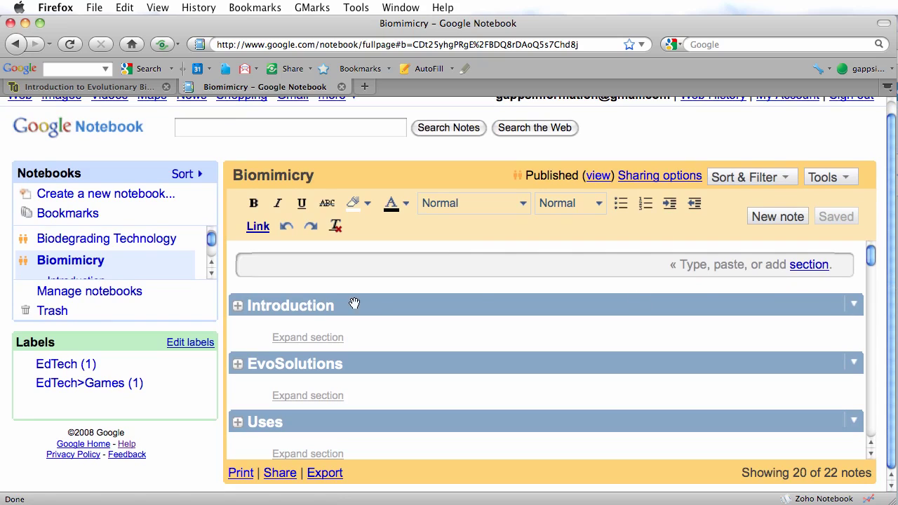
# - Expand the EvoSolutions section, read through its first note's colored text and picture, and collapse that note again
pyautogui.click(237, 364)
pyautogui.click(243, 395)
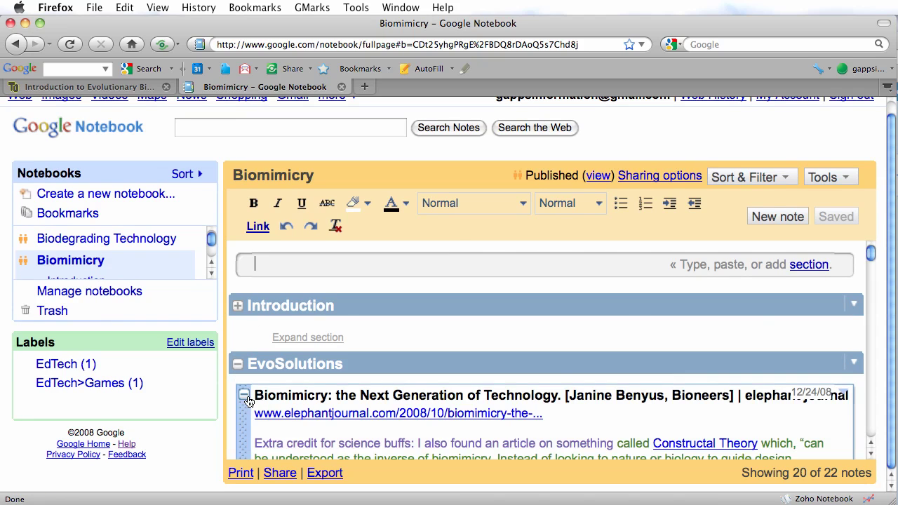
pyautogui.moveTo(868, 254); pyautogui.dragTo(872, 266)
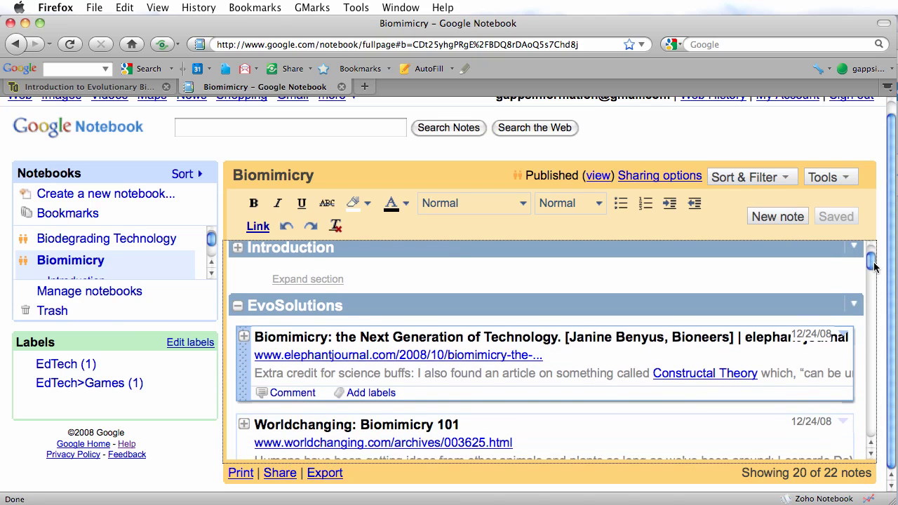
pyautogui.click(245, 340)
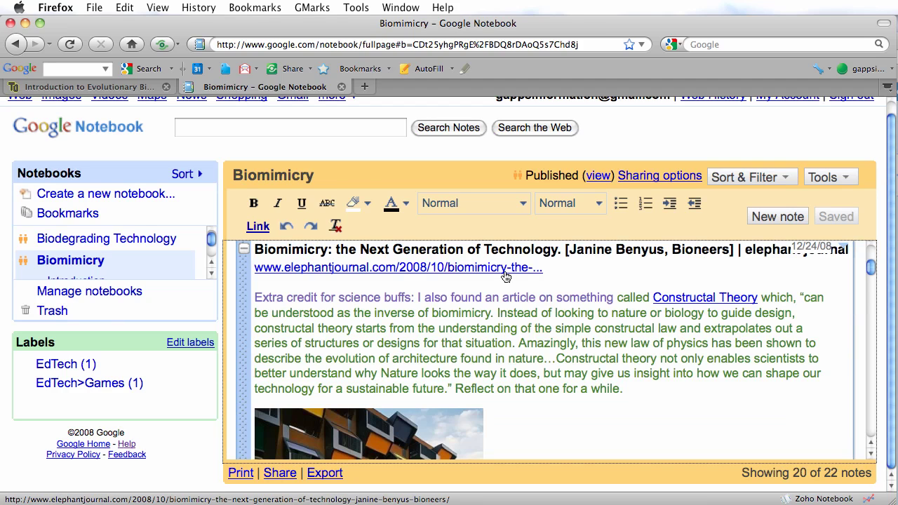
pyautogui.scroll(-3, 583, 274)
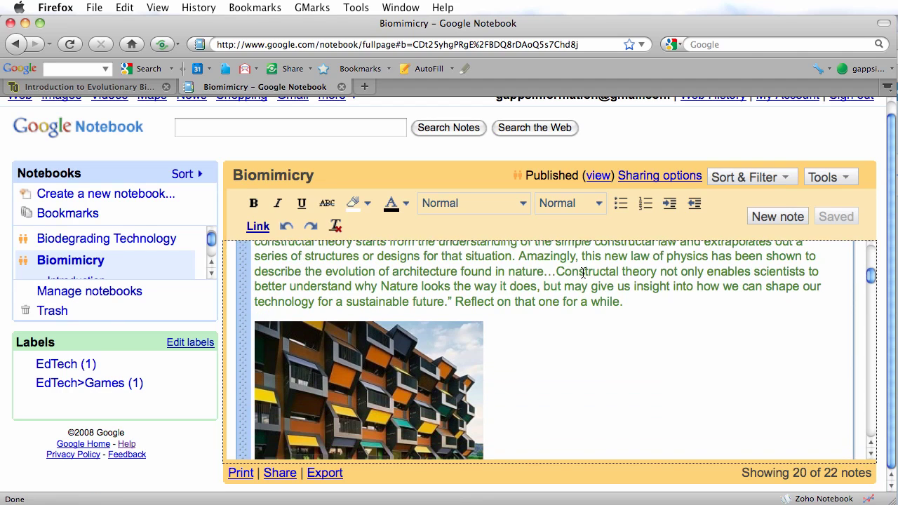
pyautogui.scroll(-4, 583, 273)
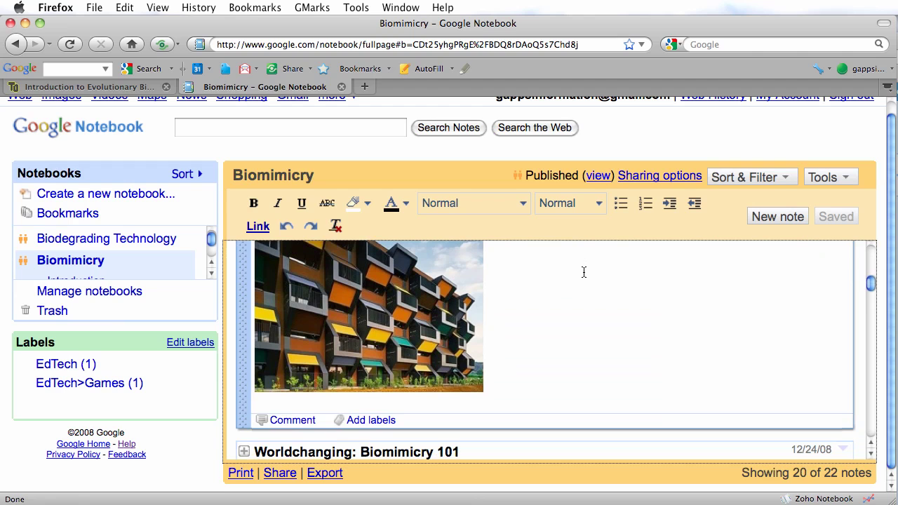
pyautogui.scroll(-1, 583, 272)
pyautogui.scroll(8, 583, 272)
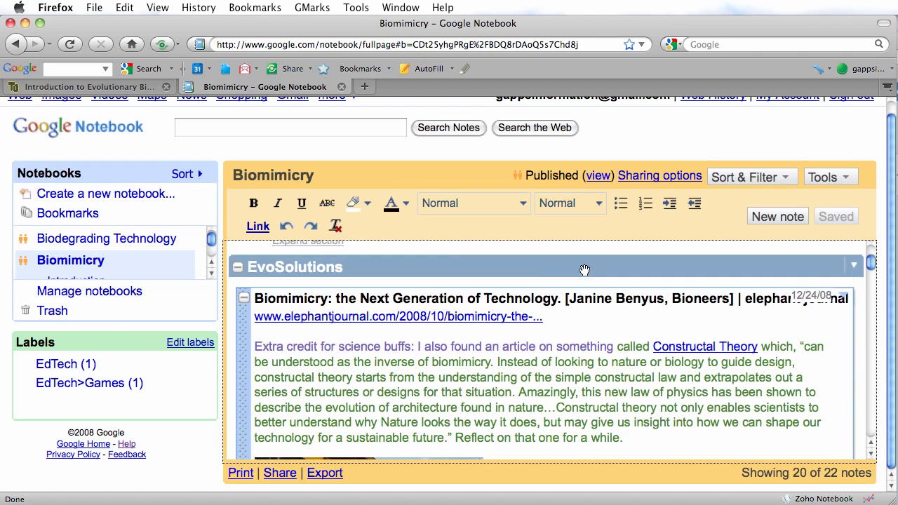
pyautogui.click(243, 297)
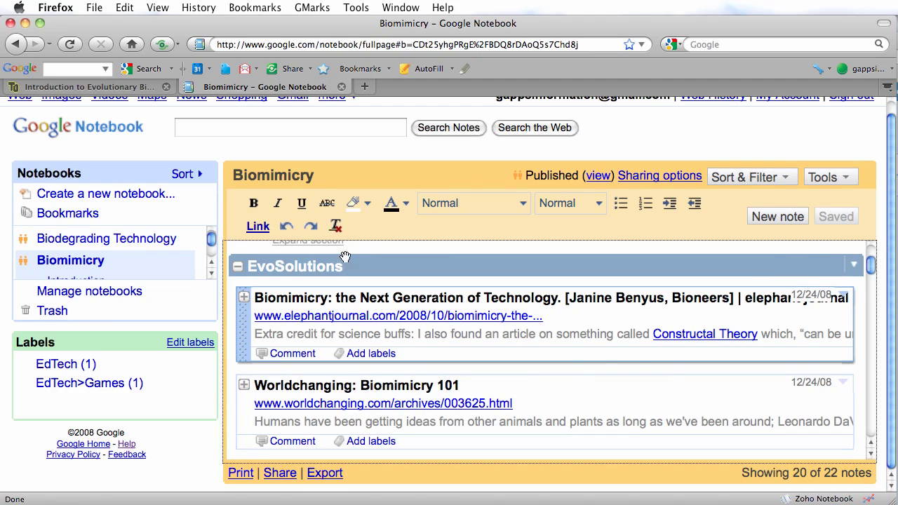
# - Expand the Cancer Insights at ASU note in the Evolution of cancer notebook and read how its video was clipped
pyautogui.moveTo(211, 242); pyautogui.dragTo(210, 240)
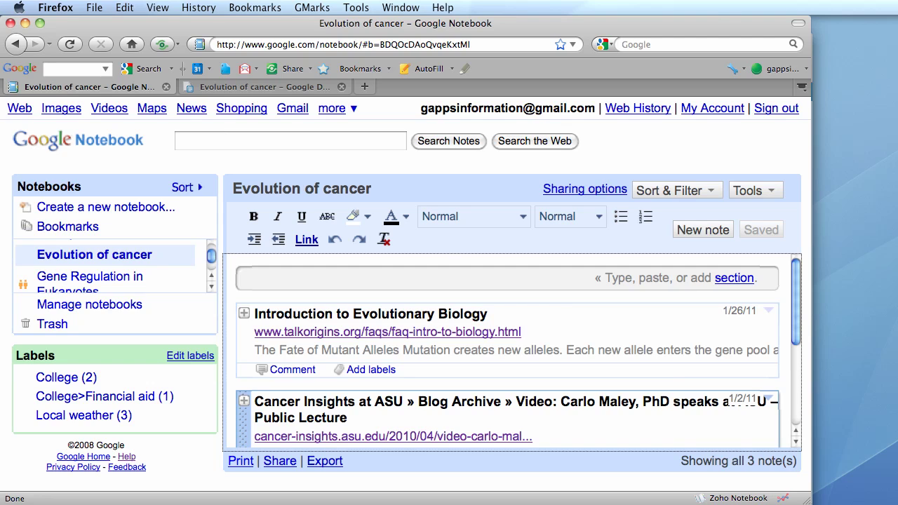
pyautogui.scroll(-1, 800, 327)
pyautogui.scroll(-3, 800, 327)
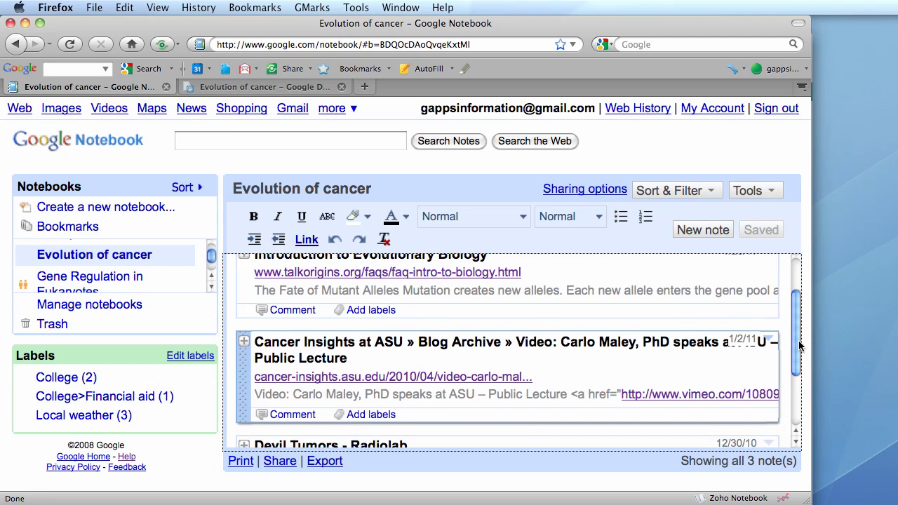
pyautogui.click(246, 338)
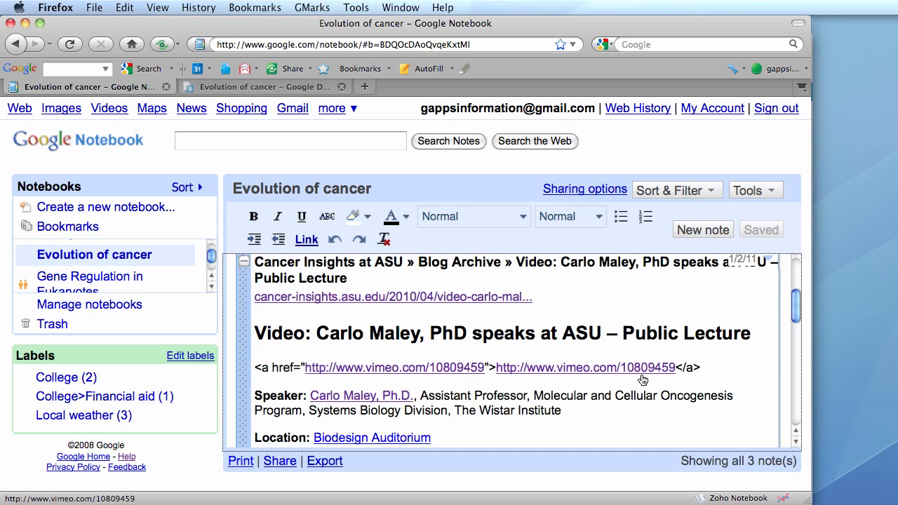
pyautogui.moveTo(796, 312)
pyautogui.mouseDown()
pyautogui.moveTo(800, 386)
pyautogui.moveTo(801, 315)
pyautogui.moveTo(799, 324)
pyautogui.mouseUp()
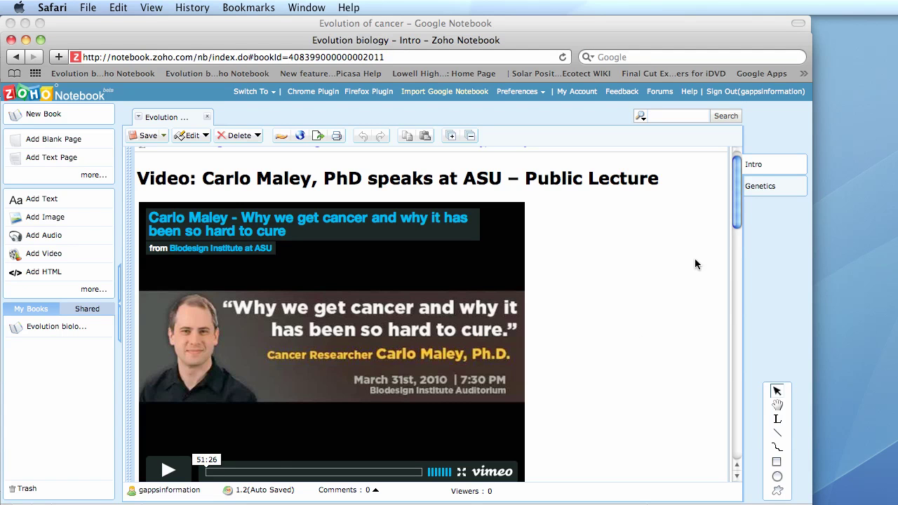
# - Examine the clipped ASU lecture video and the Devil Tumors clip in the Evolution biology book in Zoho Notebook in Safari
pyautogui.moveTo(735, 197)
pyautogui.mouseDown()
pyautogui.moveTo(739, 269)
pyautogui.moveTo(730, 207)
pyautogui.mouseUp()
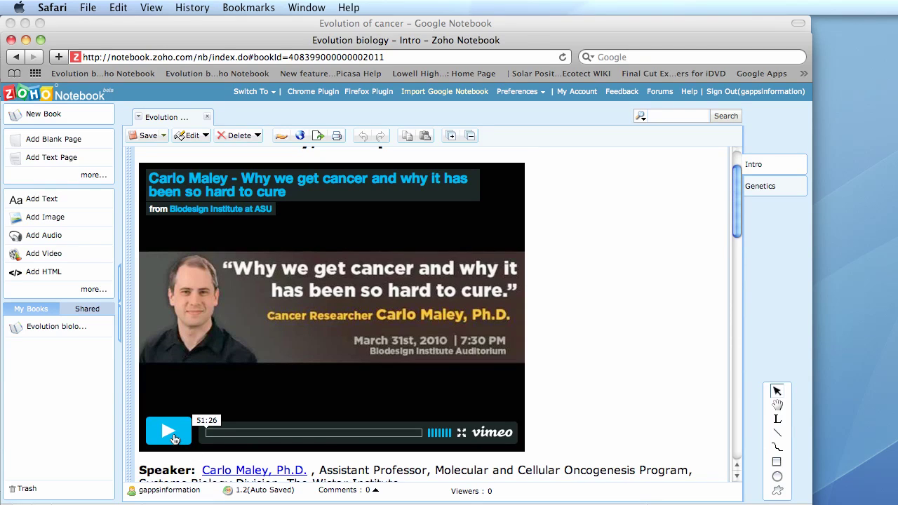
pyautogui.moveTo(738, 228); pyautogui.dragTo(746, 389)
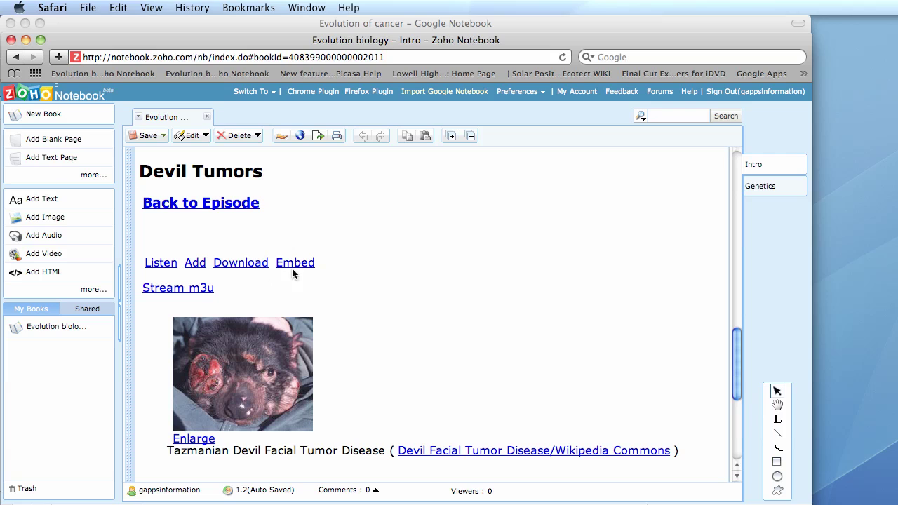
pyautogui.moveTo(732, 362); pyautogui.dragTo(730, 295)
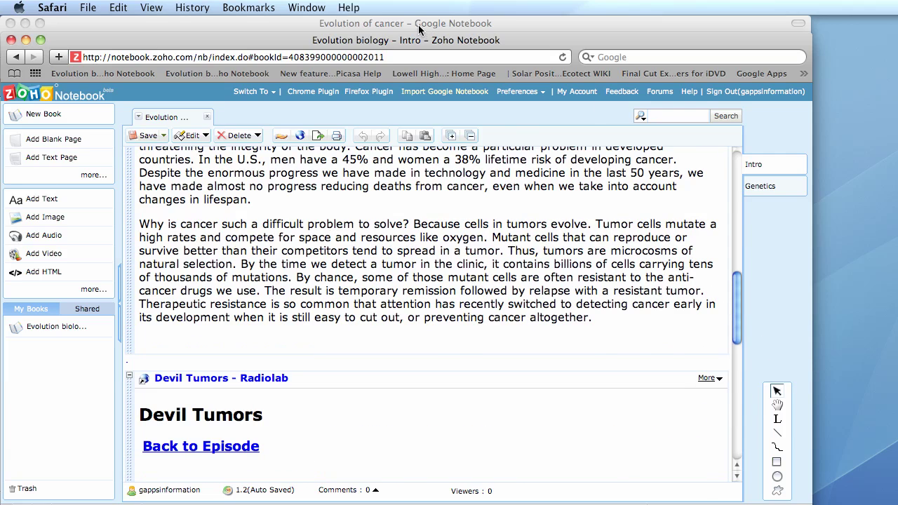
# - Switch back to Google Notebook in Firefox, expand the Devil Tumors - Radiolab note and read its clipped audio embed code
pyautogui.press('super+Tab')
pyautogui.moveTo(794, 317); pyautogui.dragTo(795, 417)
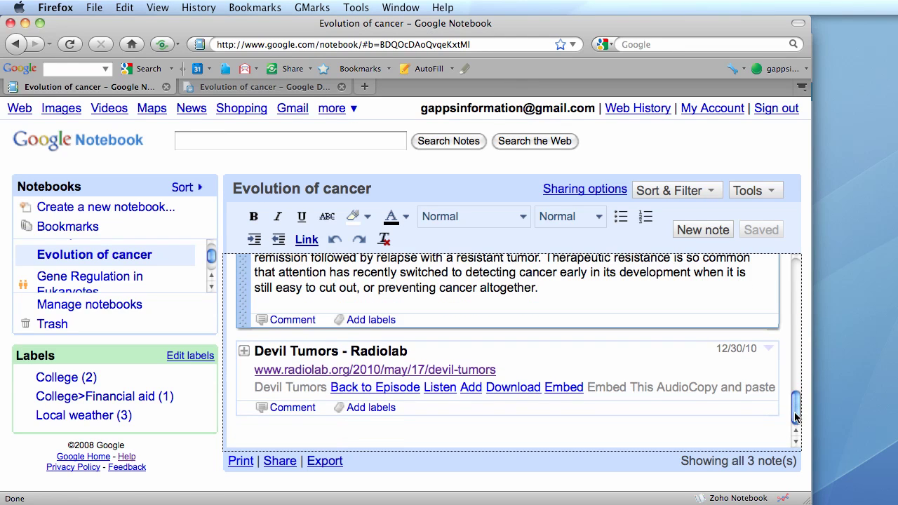
pyautogui.click(242, 351)
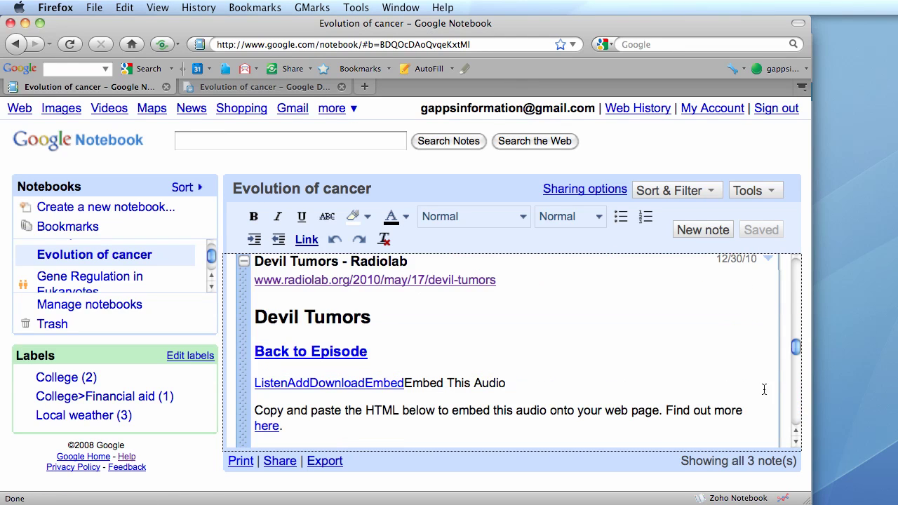
pyautogui.moveTo(795, 347); pyautogui.dragTo(798, 361)
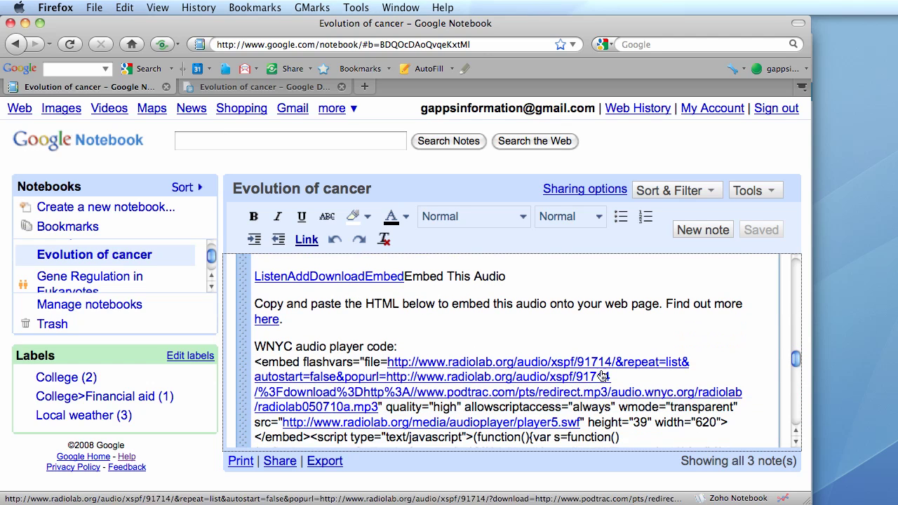
pyautogui.moveTo(795, 358); pyautogui.dragTo(795, 366)
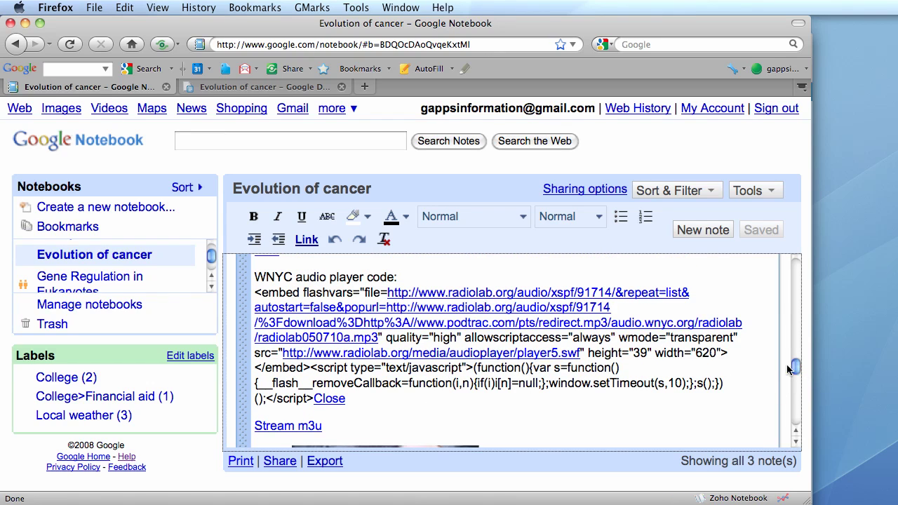
pyautogui.moveTo(796, 368); pyautogui.dragTo(791, 270)
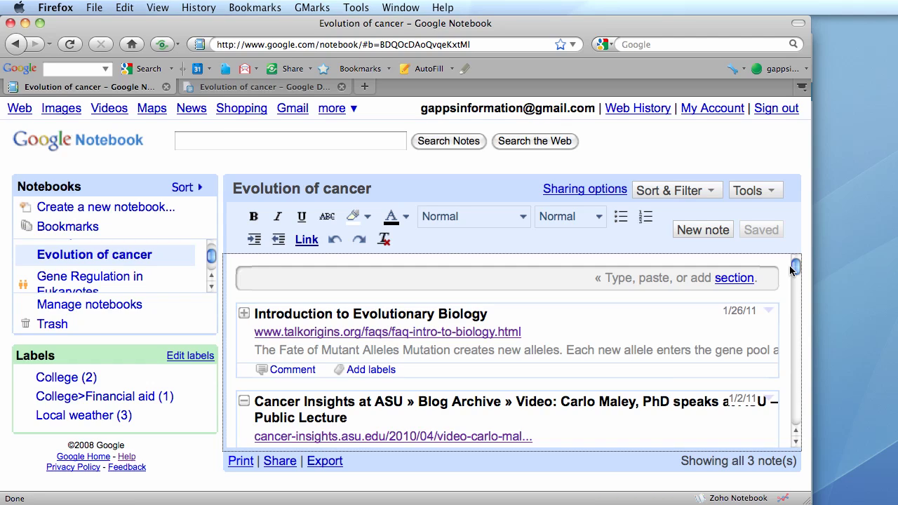
# - Open the Evolution of cancer notebook's sharing options and review the settings for inviting collaborators and publishing
pyautogui.click(588, 193)
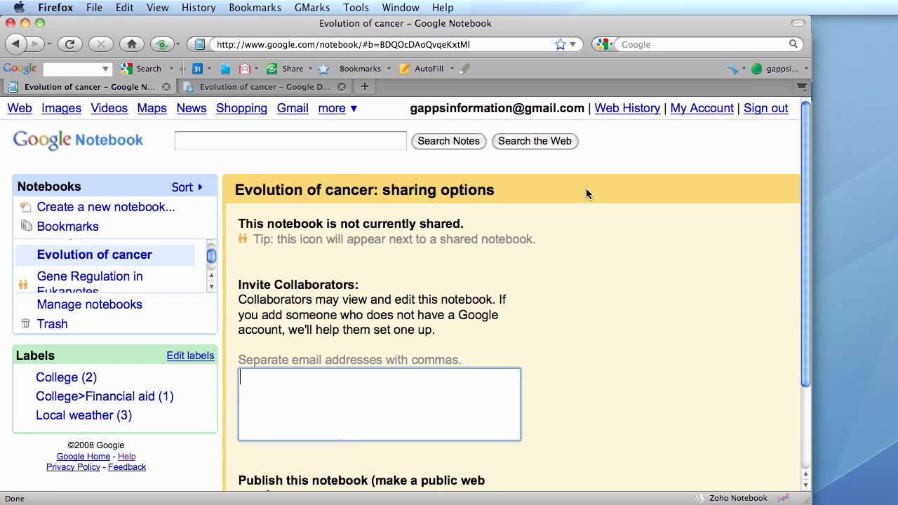
pyautogui.click(336, 394)
pyautogui.moveTo(807, 357); pyautogui.dragTo(809, 319)
pyautogui.moveTo(805, 353); pyautogui.dragTo(803, 330)
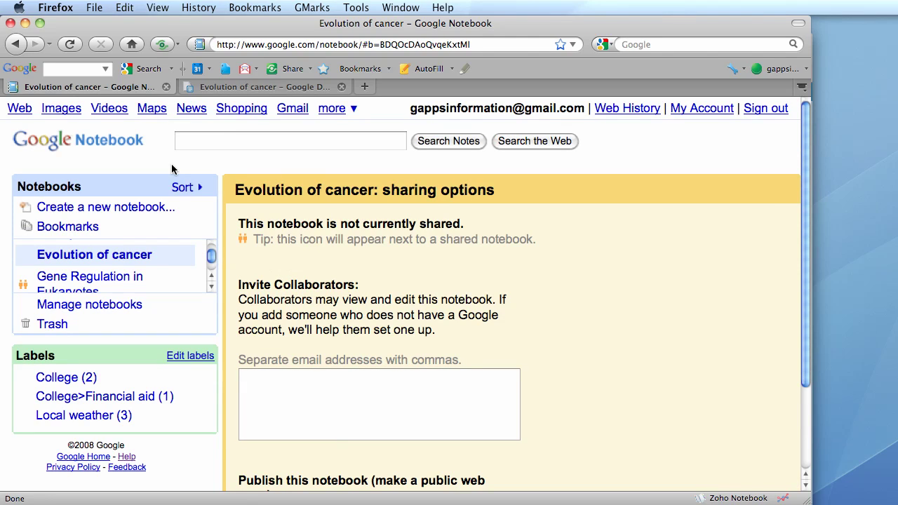
# - Find Evolution of cancer among the managed notebooks and export it to Google Docs as a document
pyautogui.click(128, 310)
pyautogui.scroll(-5, 559, 326)
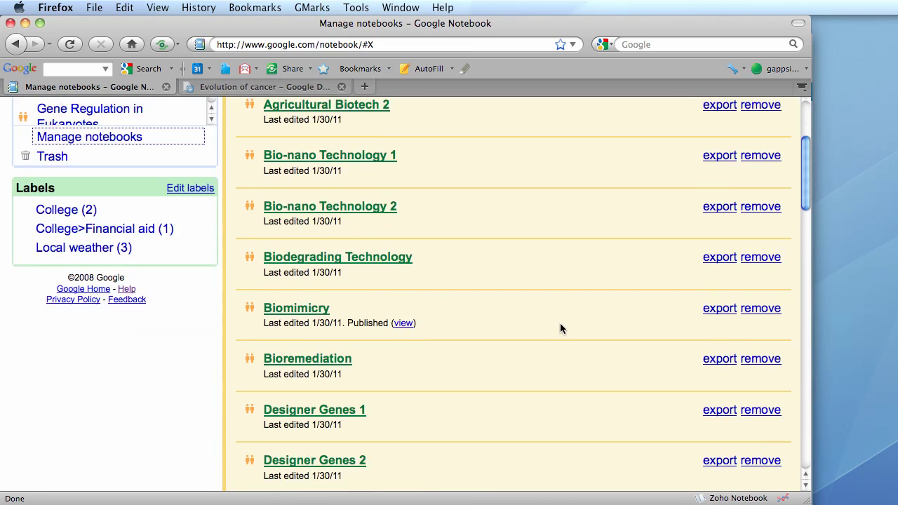
pyautogui.scroll(-8, 560, 324)
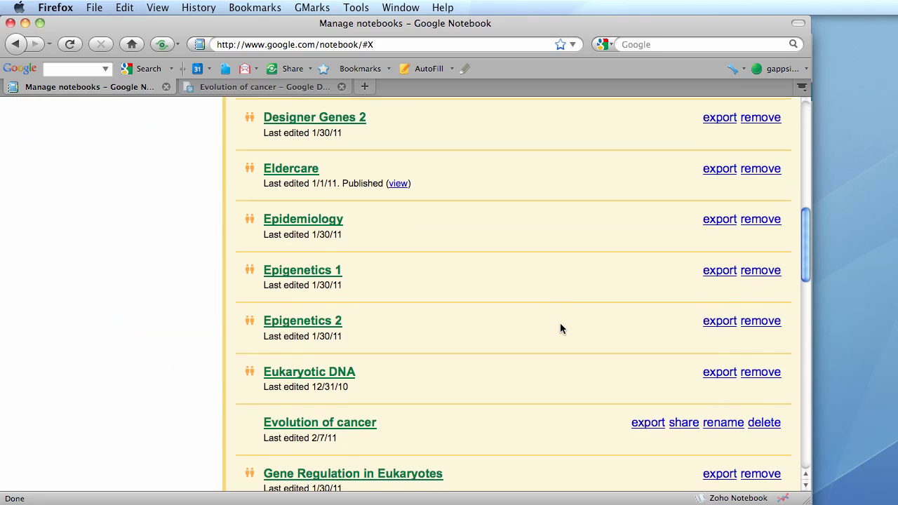
pyautogui.scroll(-3, 560, 328)
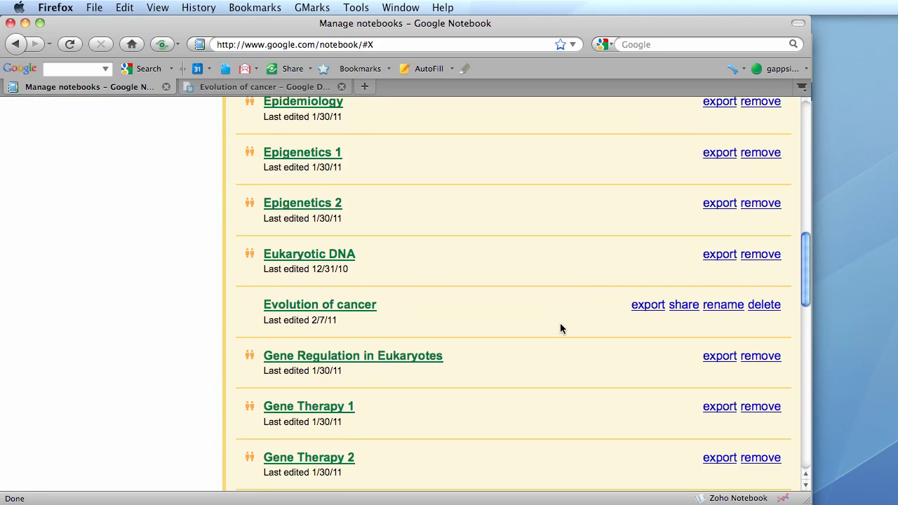
pyautogui.click(643, 307)
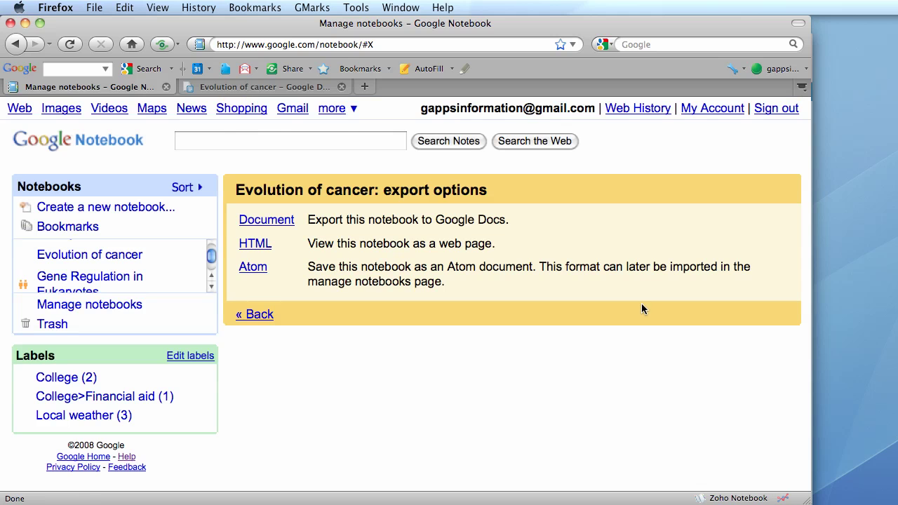
pyautogui.click(278, 221)
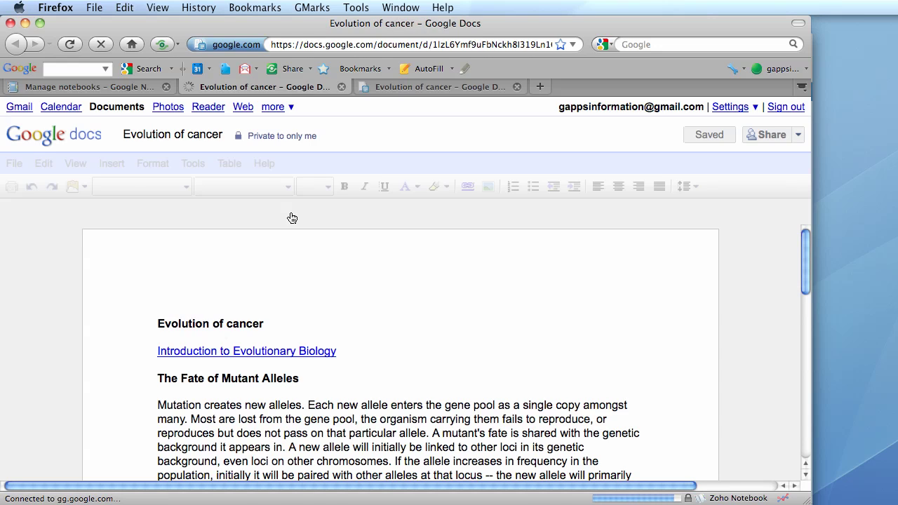
# - Review the sharing settings of the exported Evolution of cancer document, including the field for adding people, and close them
pyautogui.moveTo(803, 246)
pyautogui.mouseDown()
pyautogui.moveTo(804, 256)
pyautogui.moveTo(806, 236)
pyautogui.mouseUp()
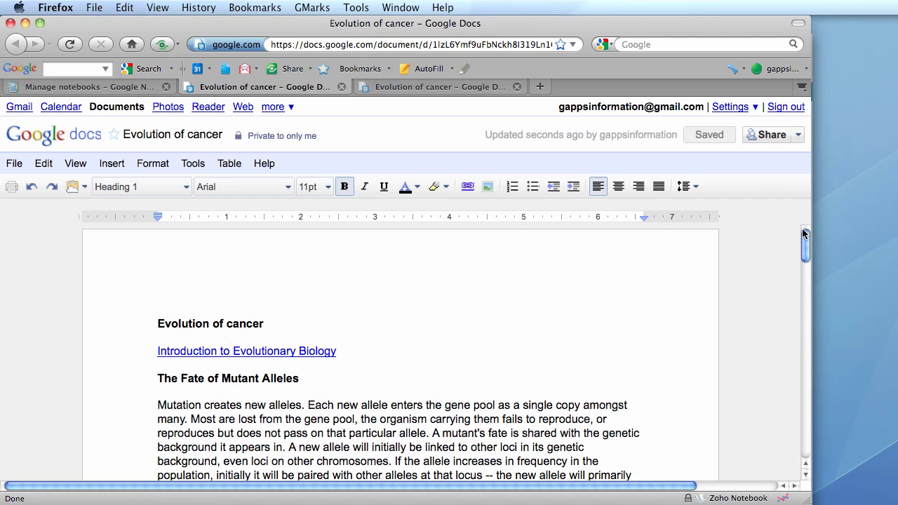
pyautogui.click(798, 138)
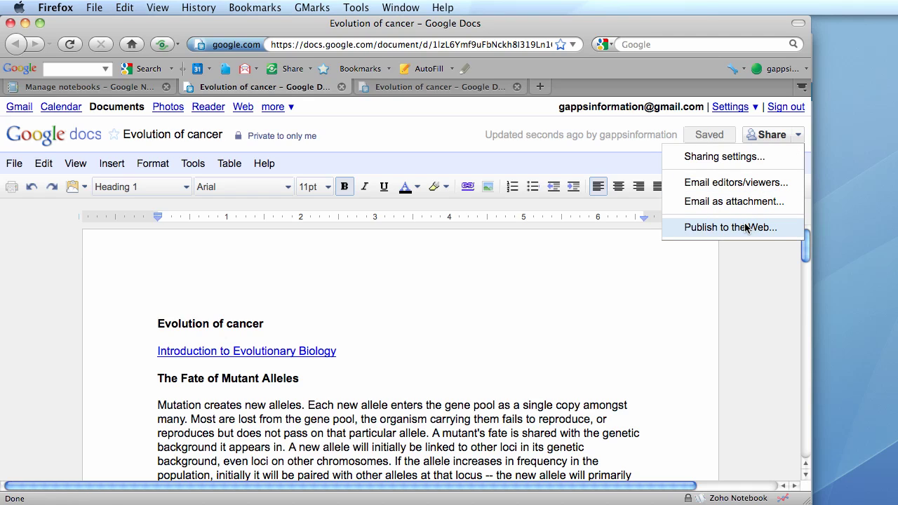
pyautogui.click(729, 157)
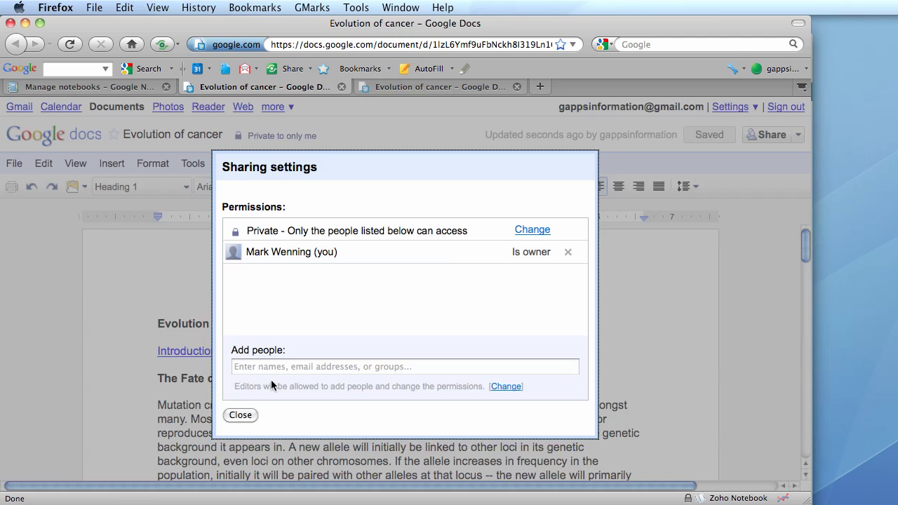
pyautogui.click(265, 371)
pyautogui.click(297, 482)
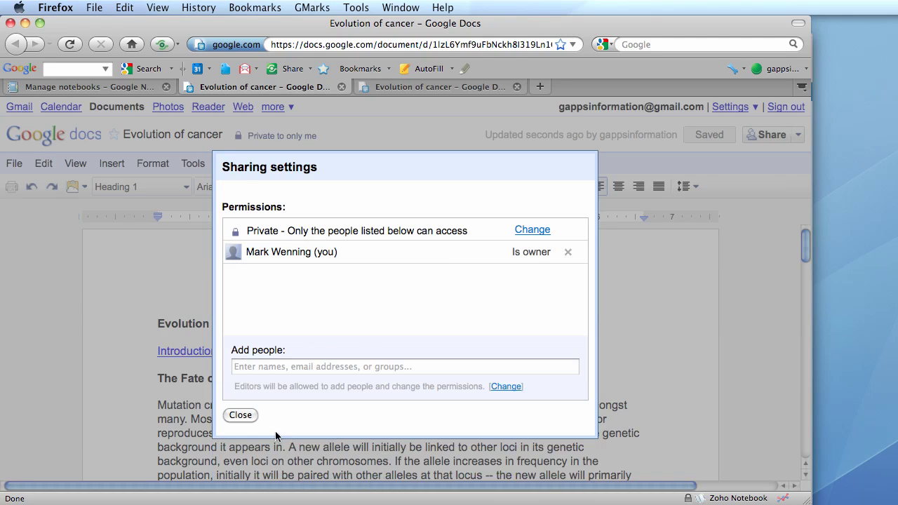
pyautogui.click(239, 414)
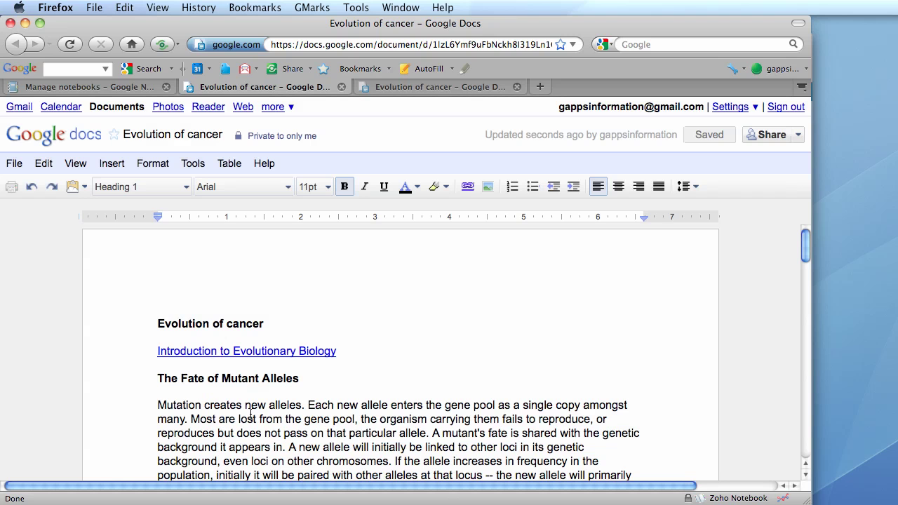
# - Return to Google Notebook and reopen the Evolution of cancer notebook
pyautogui.click(74, 88)
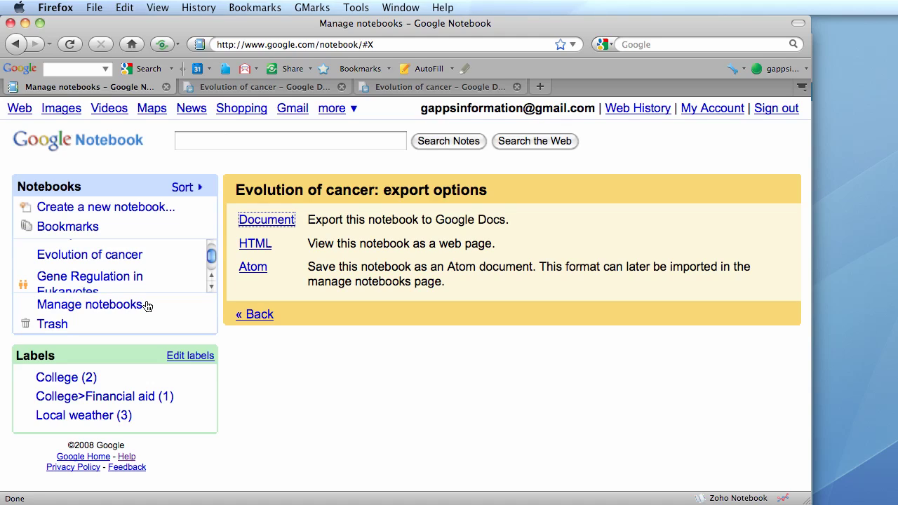
pyautogui.click(115, 259)
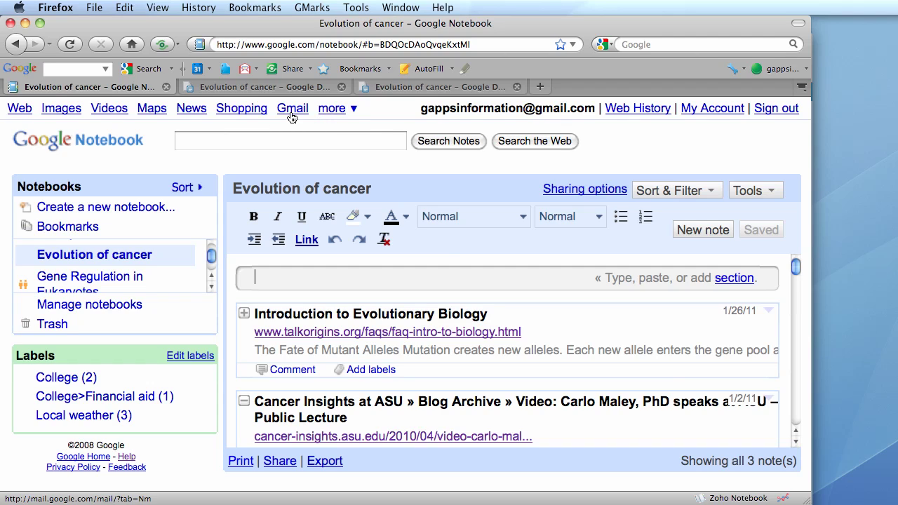
# - Look for Google Notebook on the More Google Products page and among the saved Google bookmarks, returning to the Evolution of cancer notebook
pyautogui.click(354, 111)
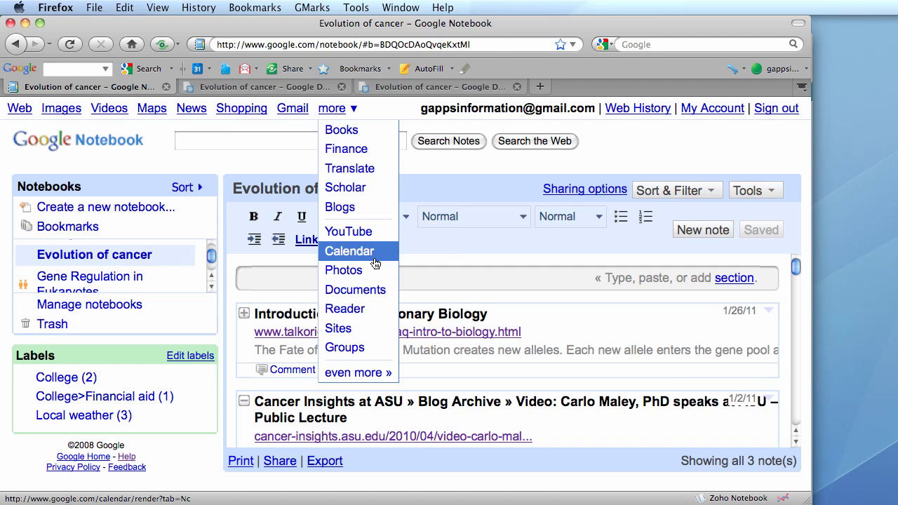
pyautogui.click(365, 376)
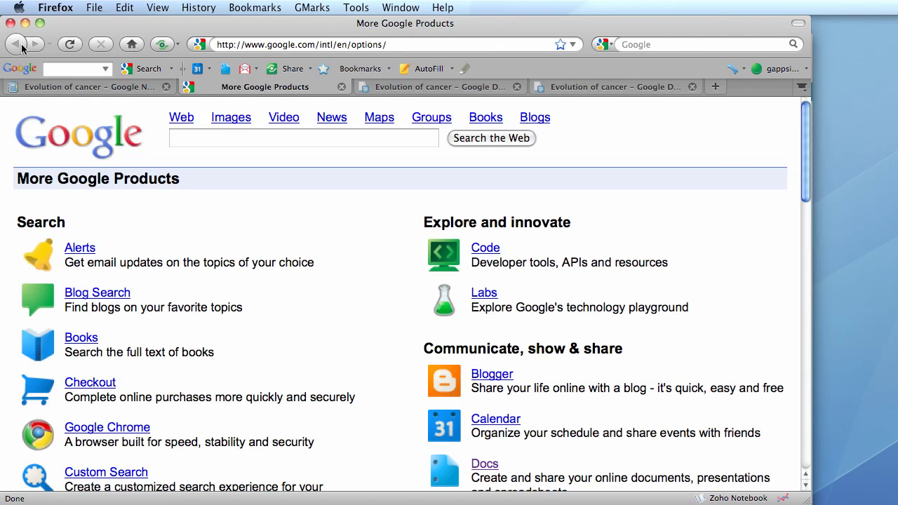
pyautogui.click(91, 86)
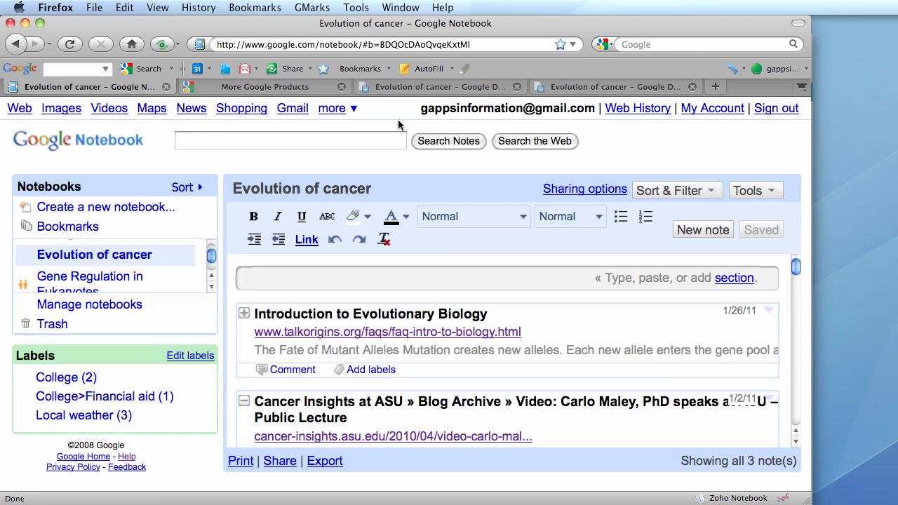
pyautogui.click(387, 69)
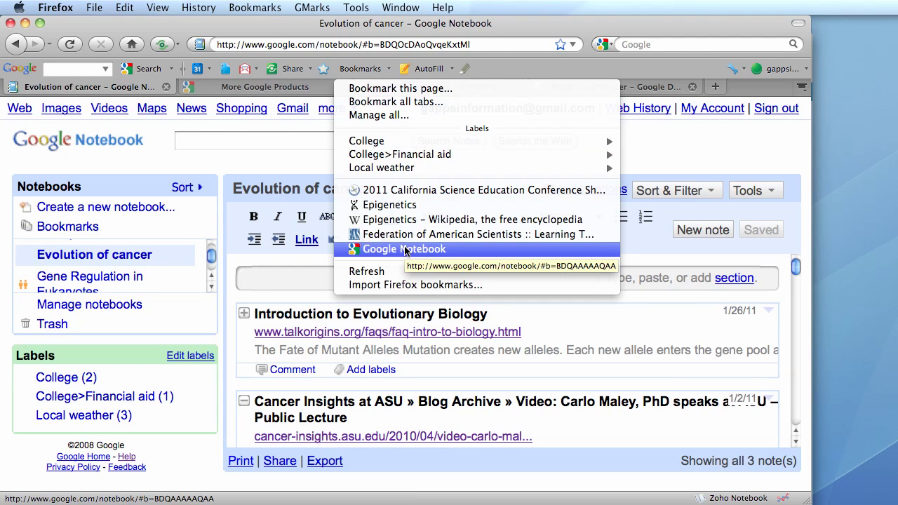
pyautogui.click(505, 59)
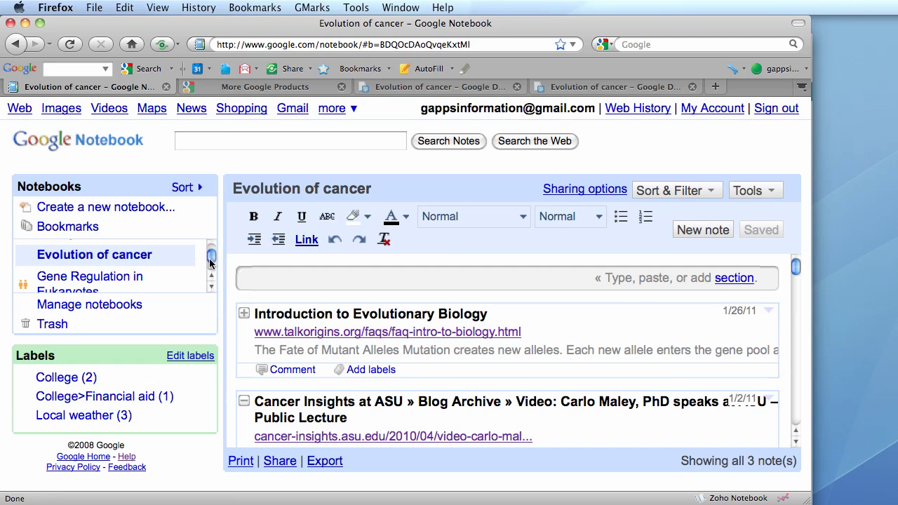
# - Find the published Eldercare notebook in the notebooks list and open it
pyautogui.moveTo(209, 261)
pyautogui.mouseDown()
pyautogui.moveTo(208, 251)
pyautogui.moveTo(209, 259)
pyautogui.mouseUp()
pyautogui.click(82, 271)
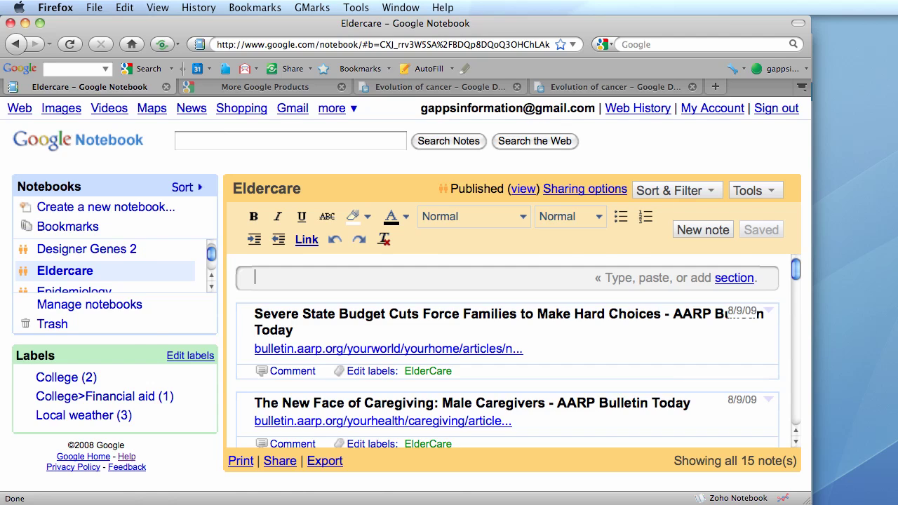
# - Switch to Zoho Notebook in Safari and check the expand control of the Introduction to Evolutionary Biology note on the Intro page
pyautogui.press('super+Tab')
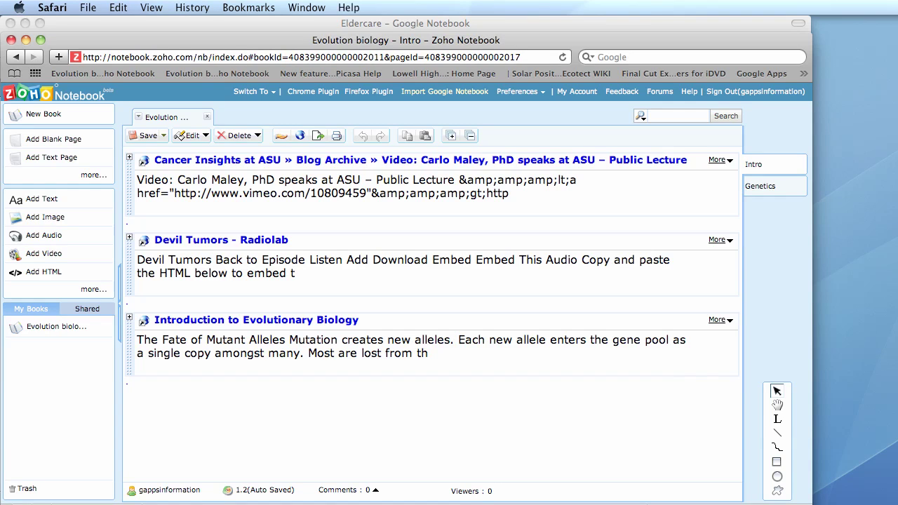
pyautogui.click(129, 318)
pyautogui.click(129, 320)
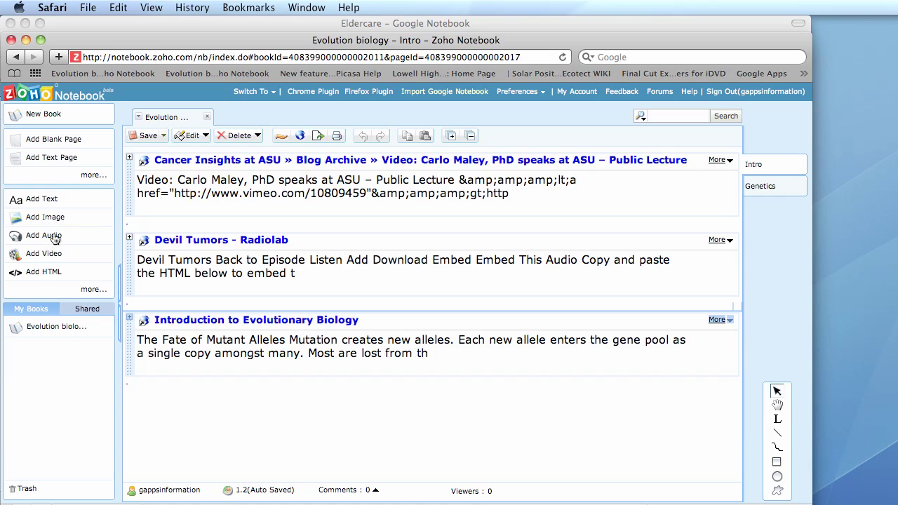
# - Review the additional content types that can be added and the Evolution biology book's rename, publish, share and delete options
pyautogui.click(90, 290)
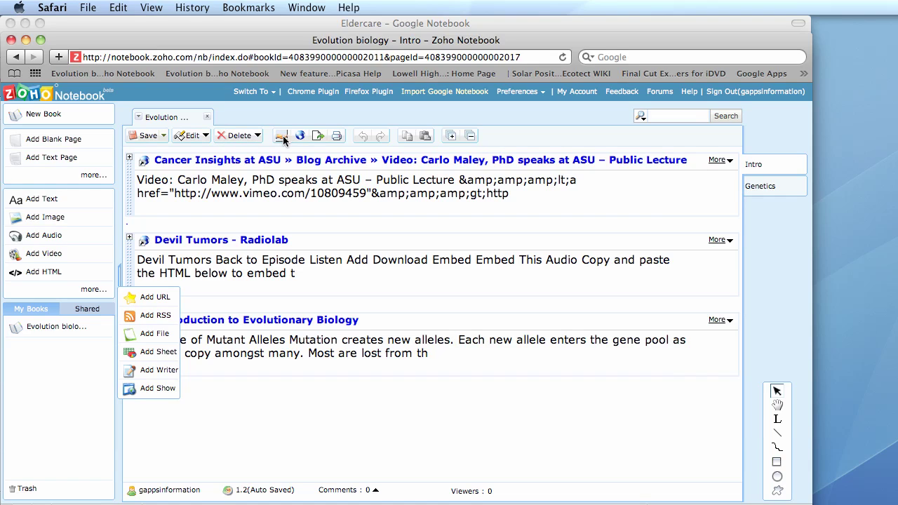
pyautogui.click(139, 118)
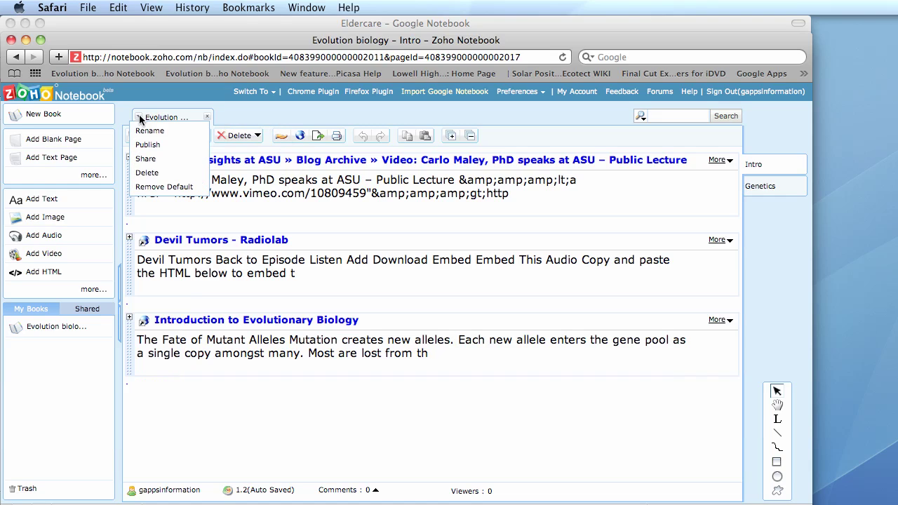
pyautogui.click(273, 112)
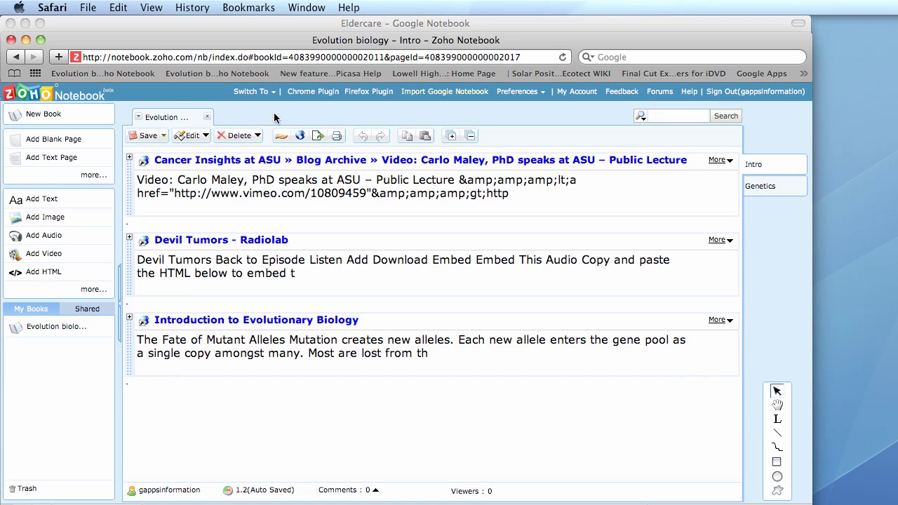